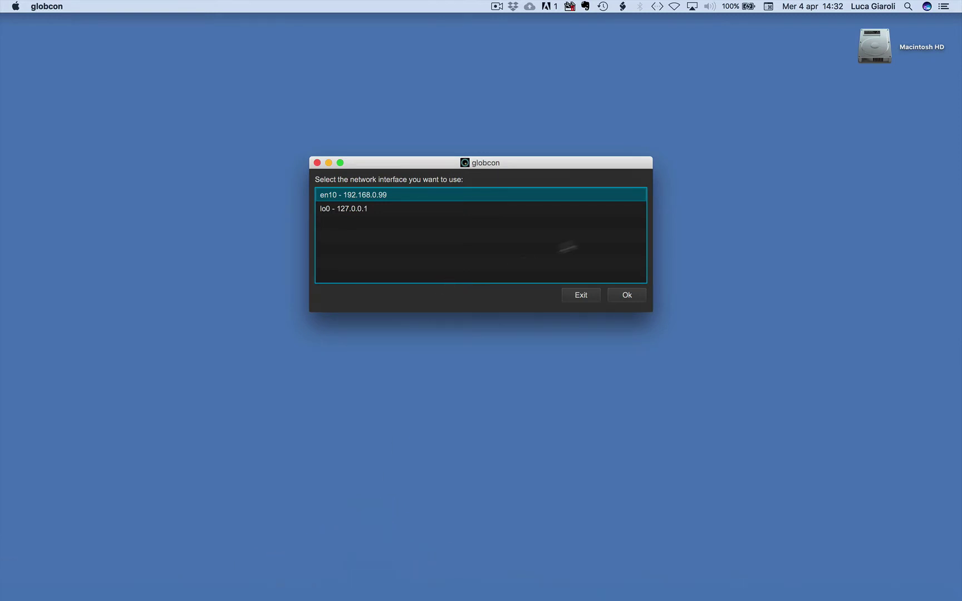
- Start on network interface en10 and add the local devices Andiamo.MC, Andiamo2.XT and Ma2chBox.XL to the workspace
left_click(628, 295)
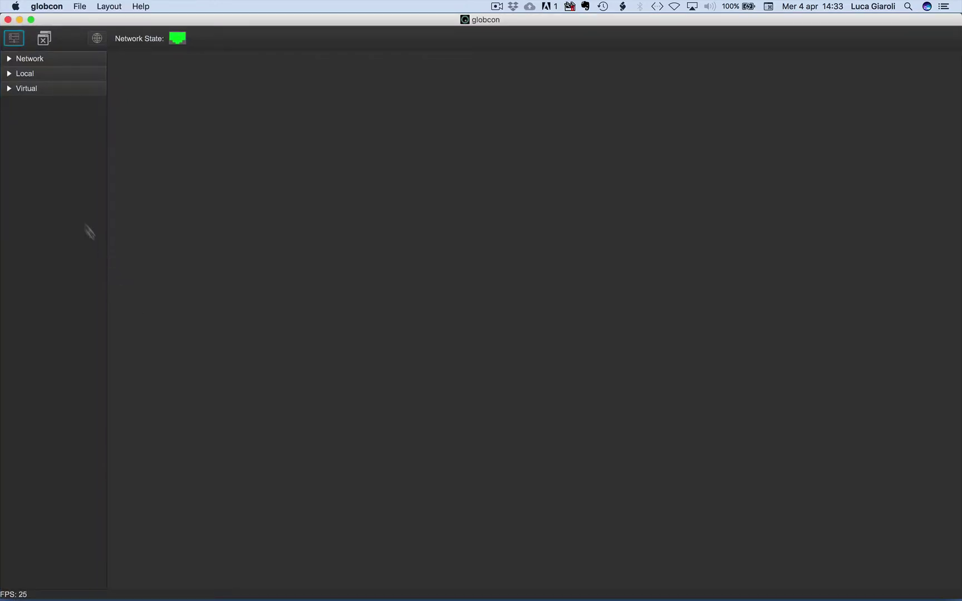
left_click(11, 76)
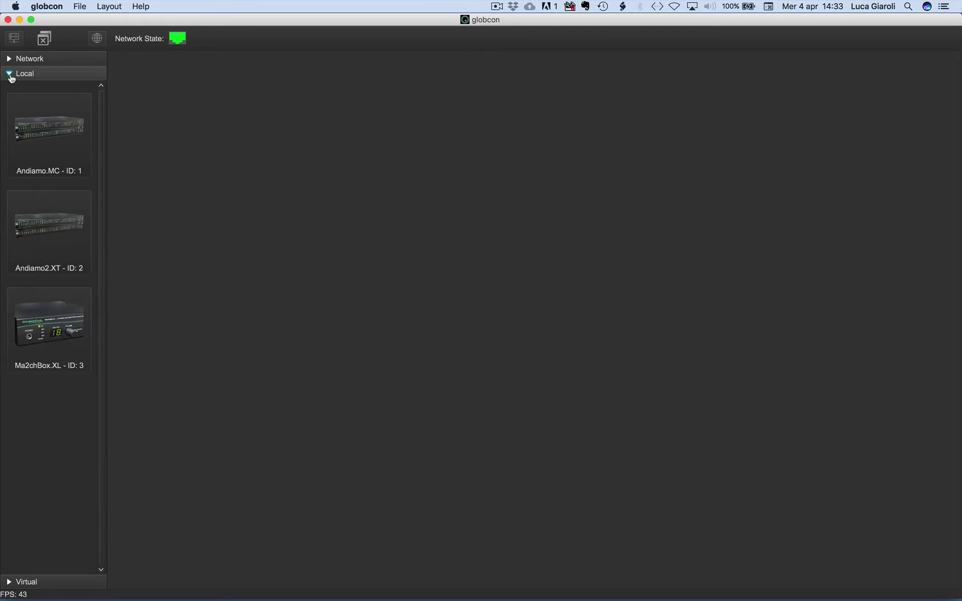
double_click(50, 131)
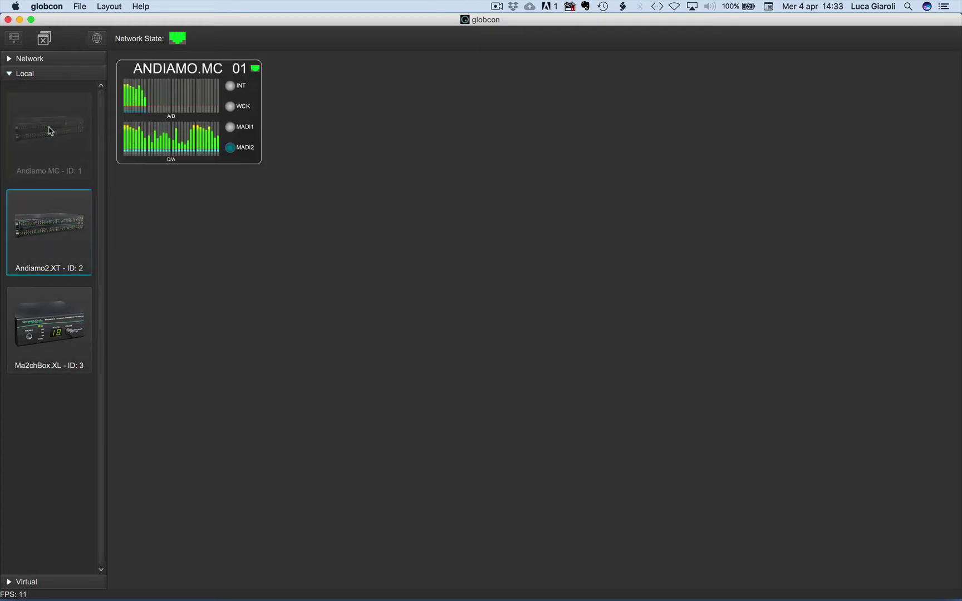
double_click(41, 239)
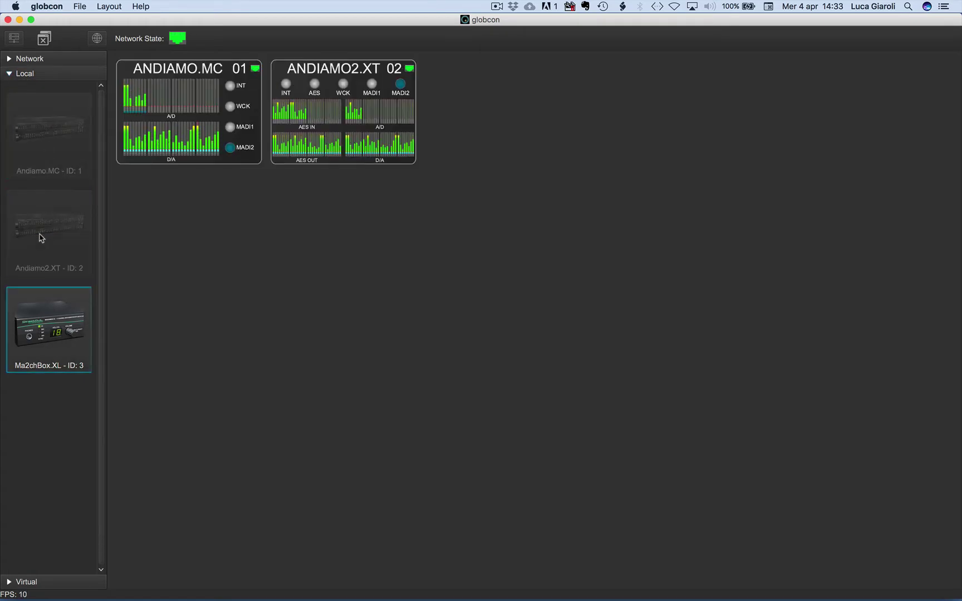
double_click(48, 329)
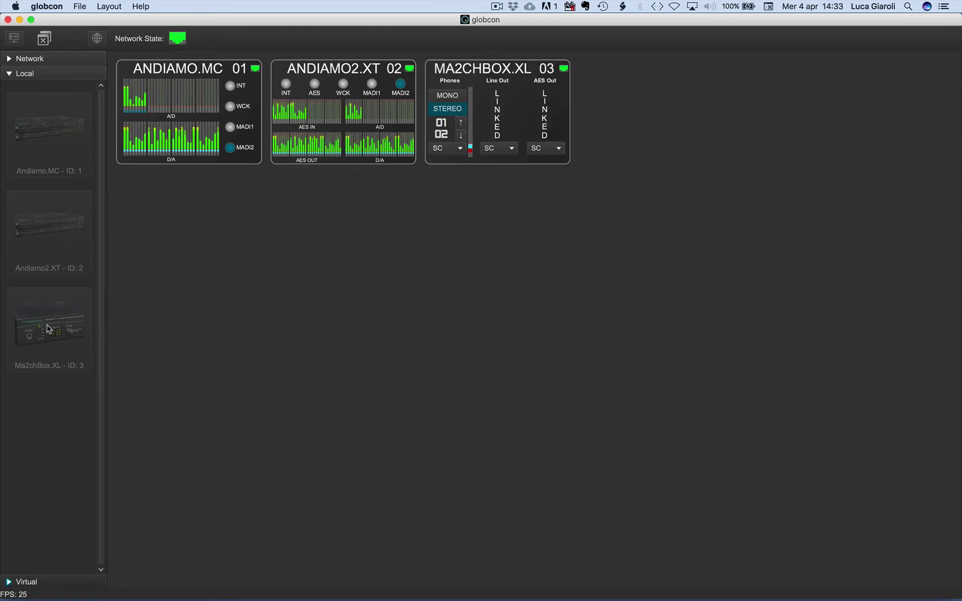
left_click(9, 73)
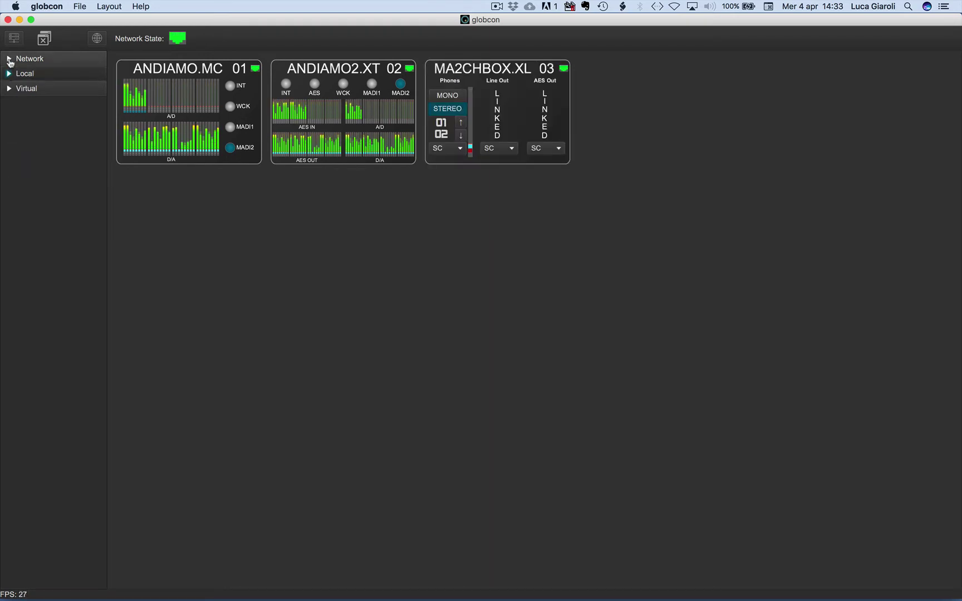
- Add the virtual devices ExBox.MD, M.1k2, Montone and WebView to the workspace, then hide the device list
left_click(9, 59)
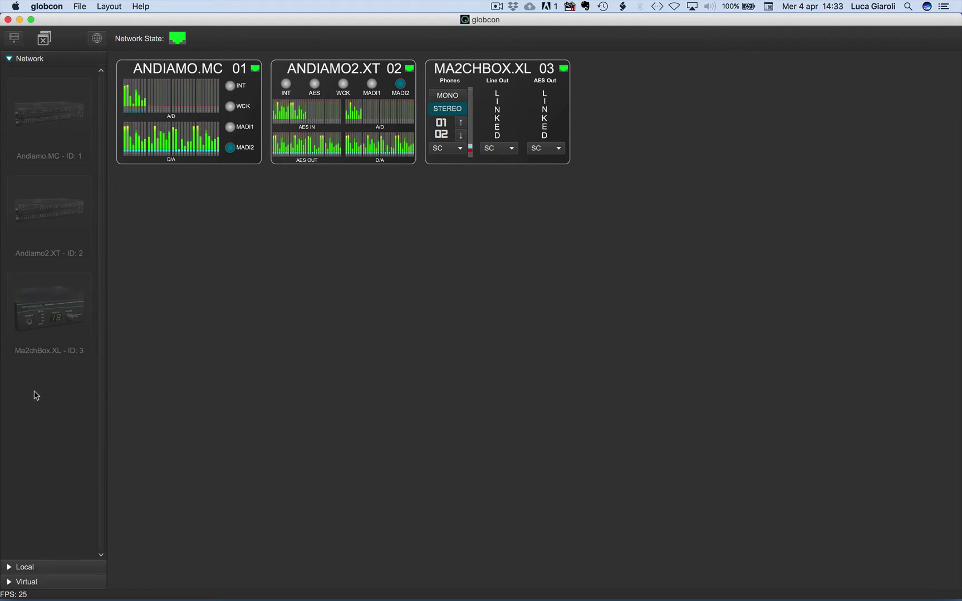
left_click(11, 60)
left_click(11, 91)
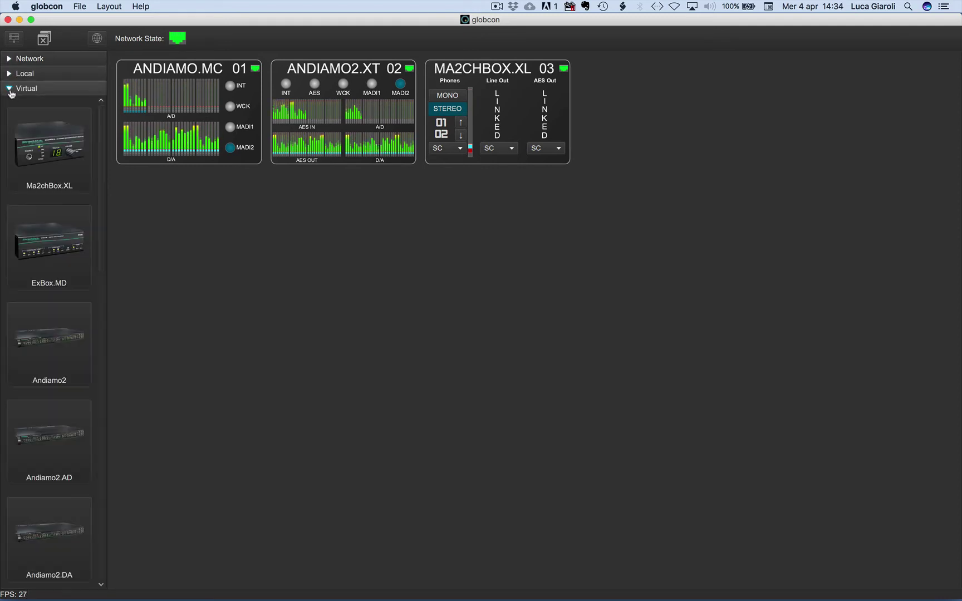
double_click(39, 257)
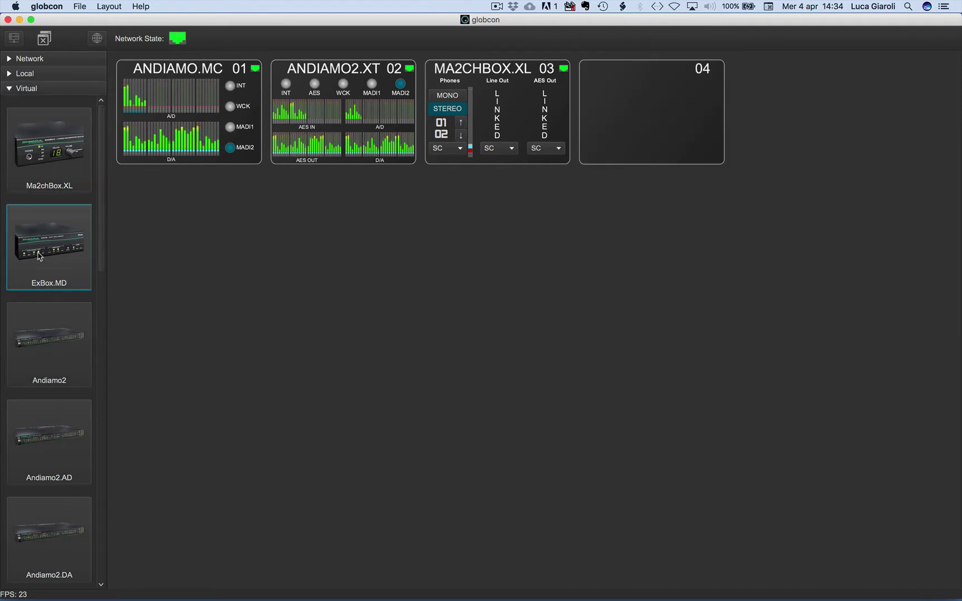
scroll(41, 279, "down", 10)
double_click(58, 456)
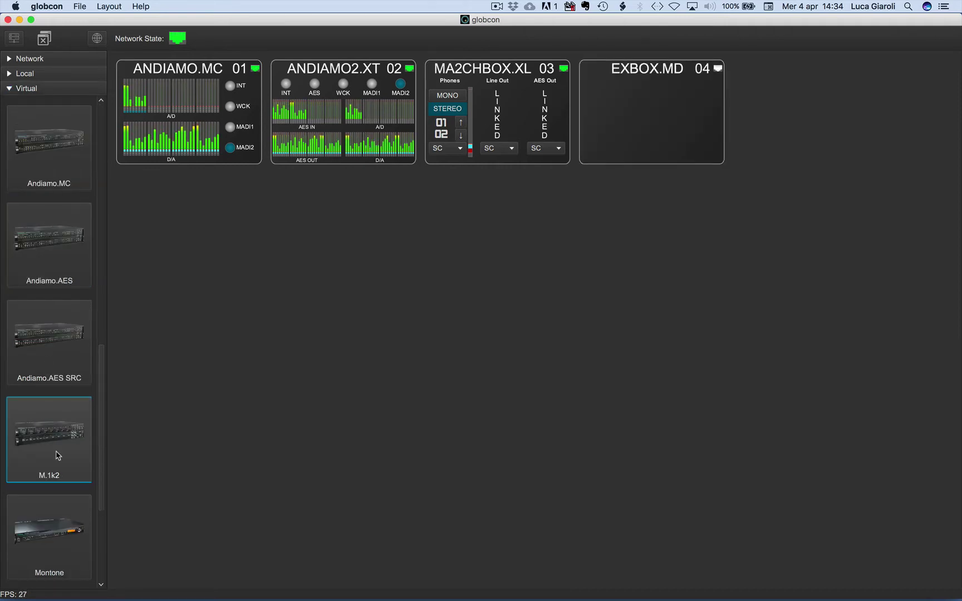
double_click(56, 536)
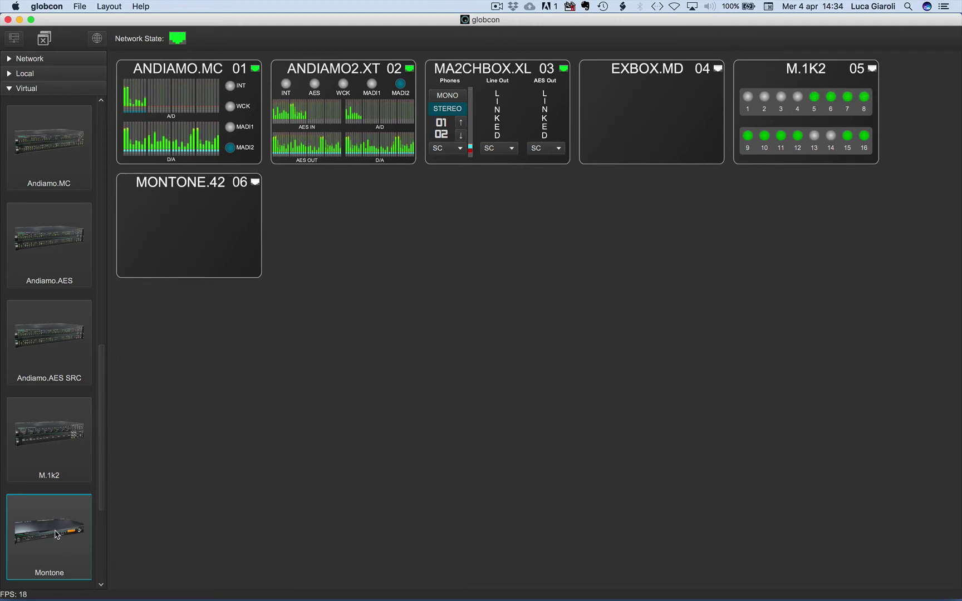
scroll(56, 536, "down", 3)
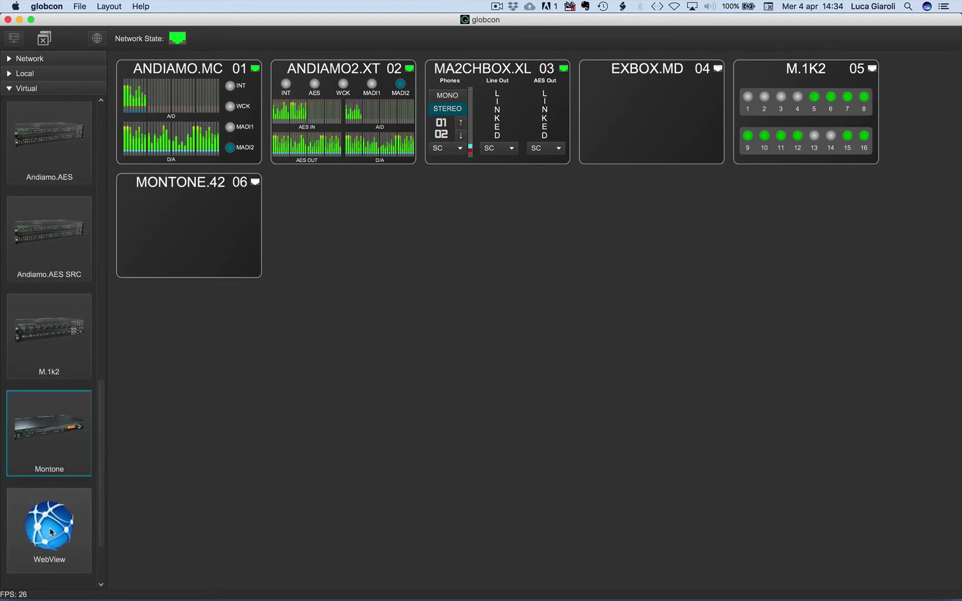
left_click(51, 533)
double_click(51, 533)
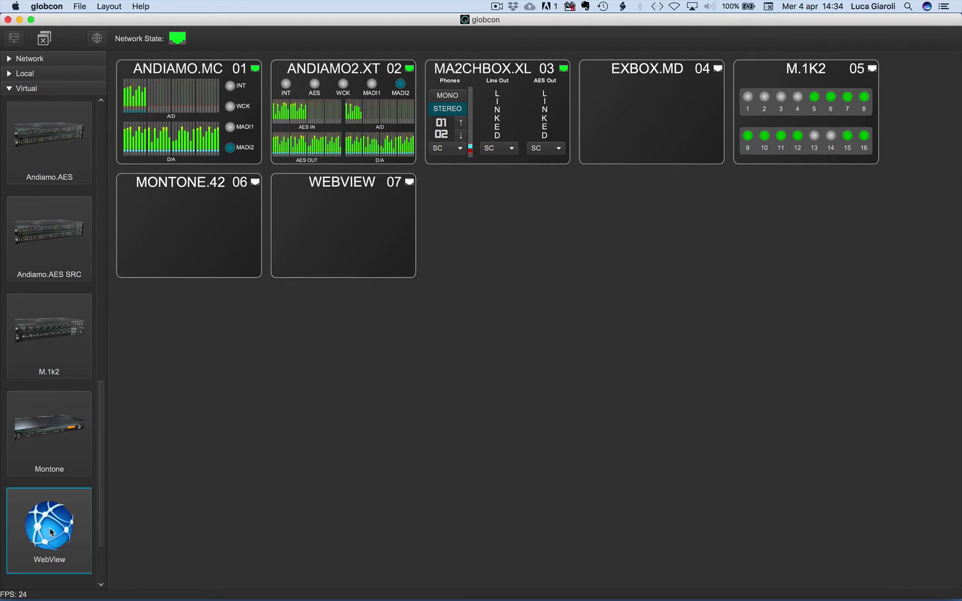
left_click(15, 37)
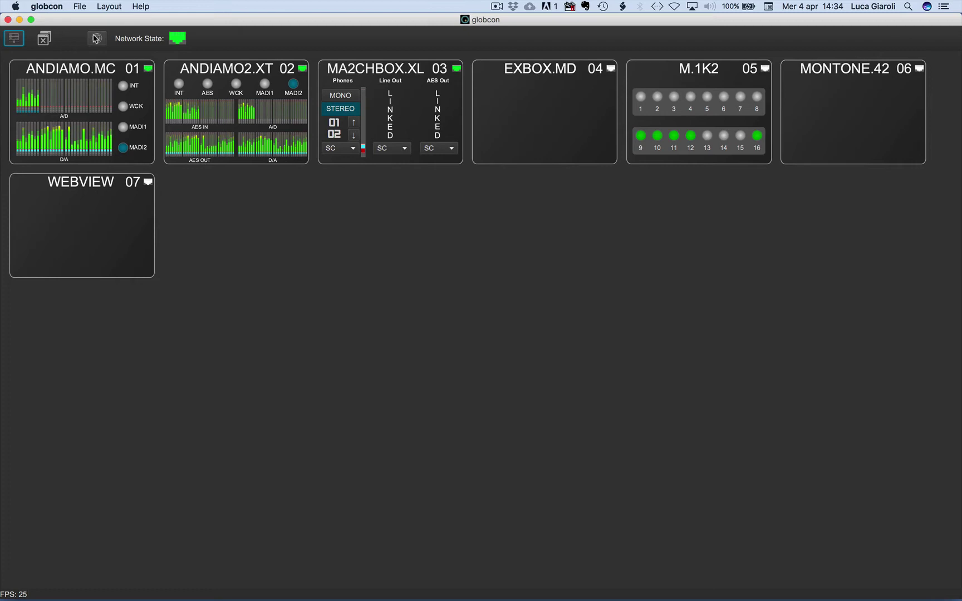
- Assign IP 192.168.0.5 to the virtual ExBox.MD and connect it by pulling the settings from the hardware
left_click(97, 39)
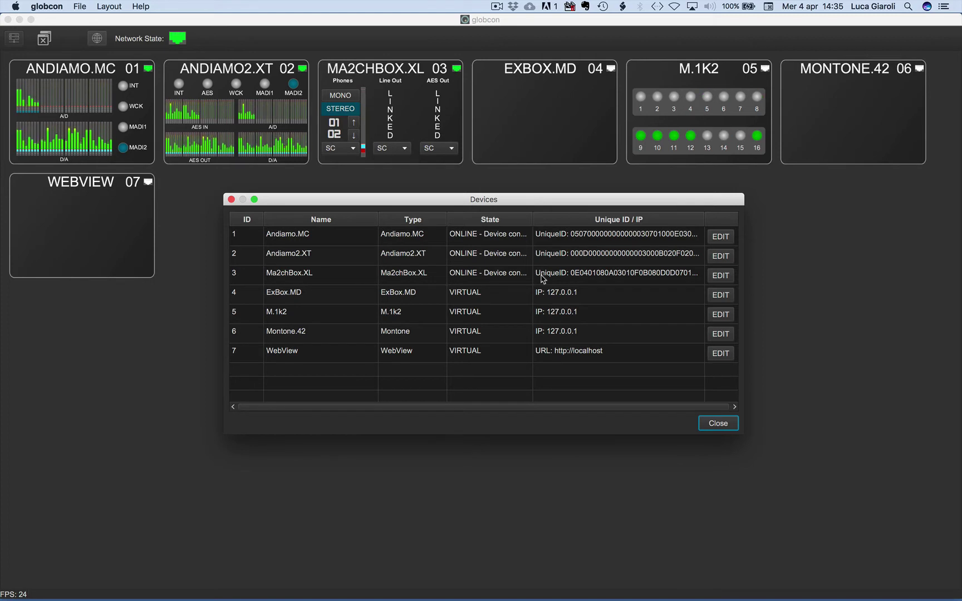
left_click(721, 295)
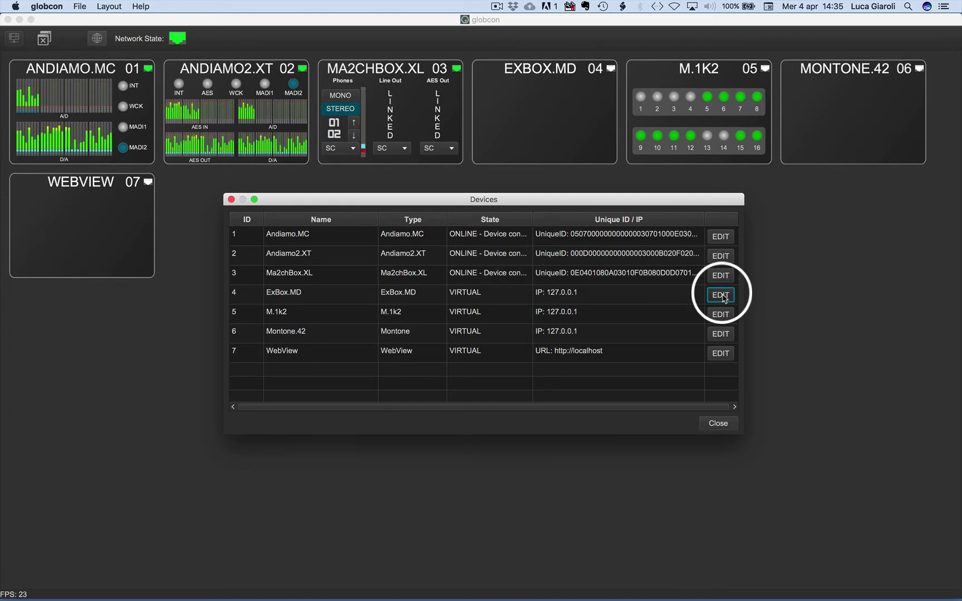
left_click(314, 319)
type("192.")
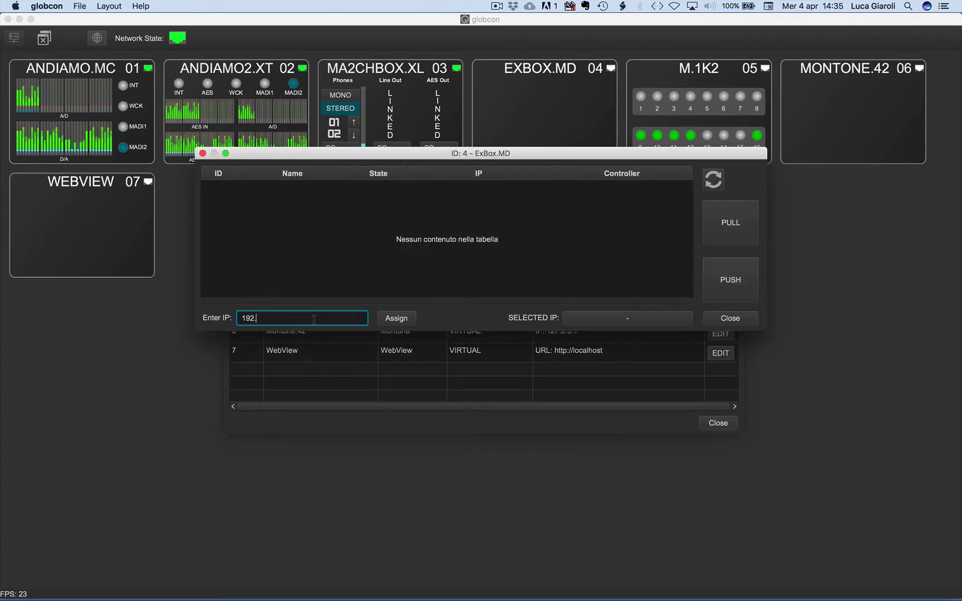
type("168.0.5")
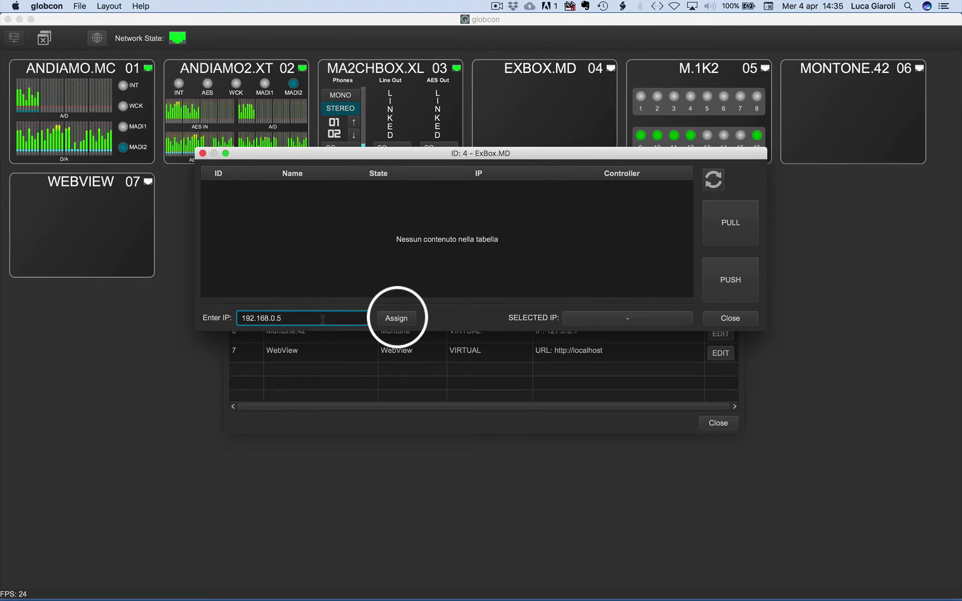
left_click(396, 318)
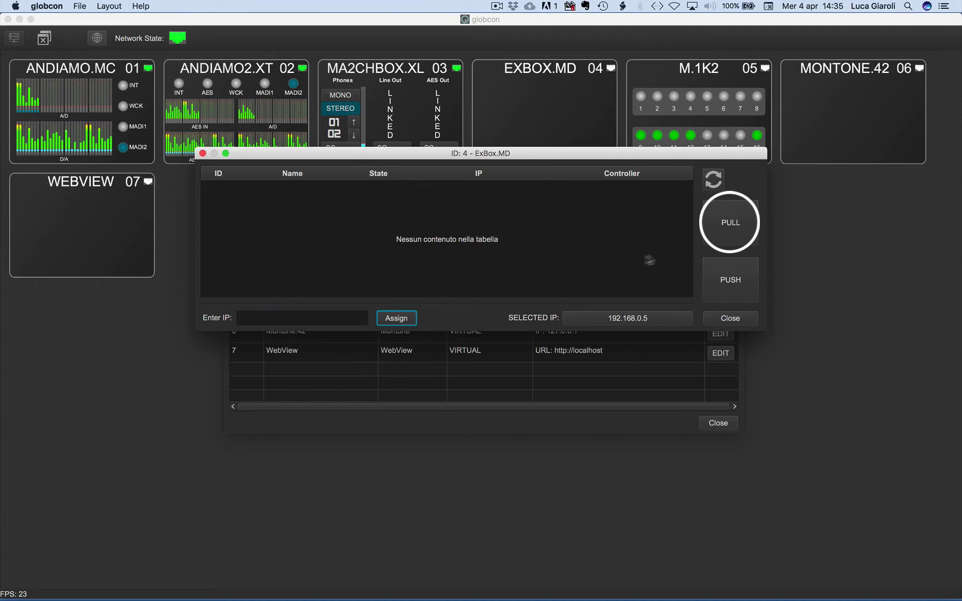
left_click(735, 230)
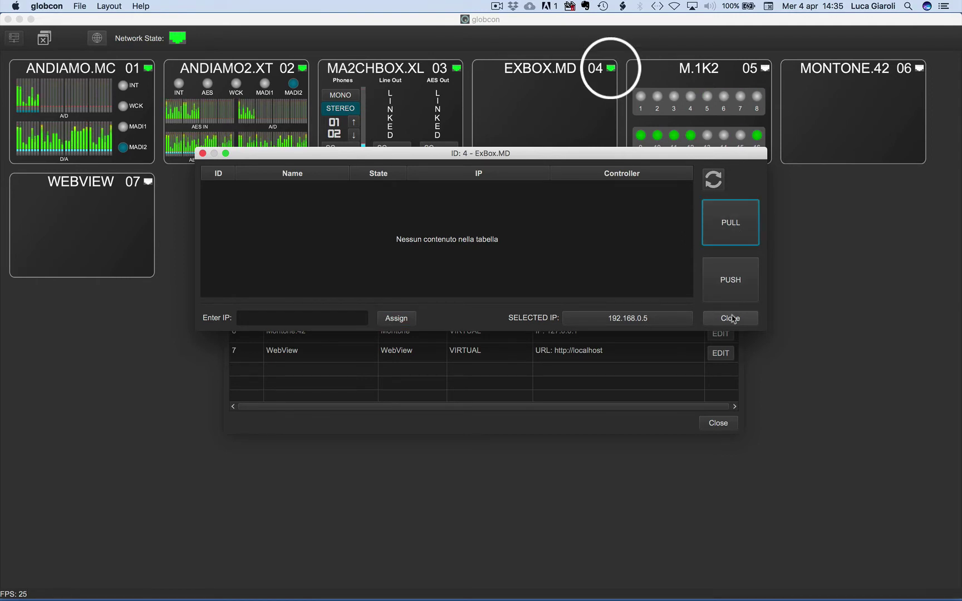
left_click(732, 318)
- Assign IP 192.168.0.22 to the virtual M.1k2 and pull the settings from the hardware
left_click(724, 314)
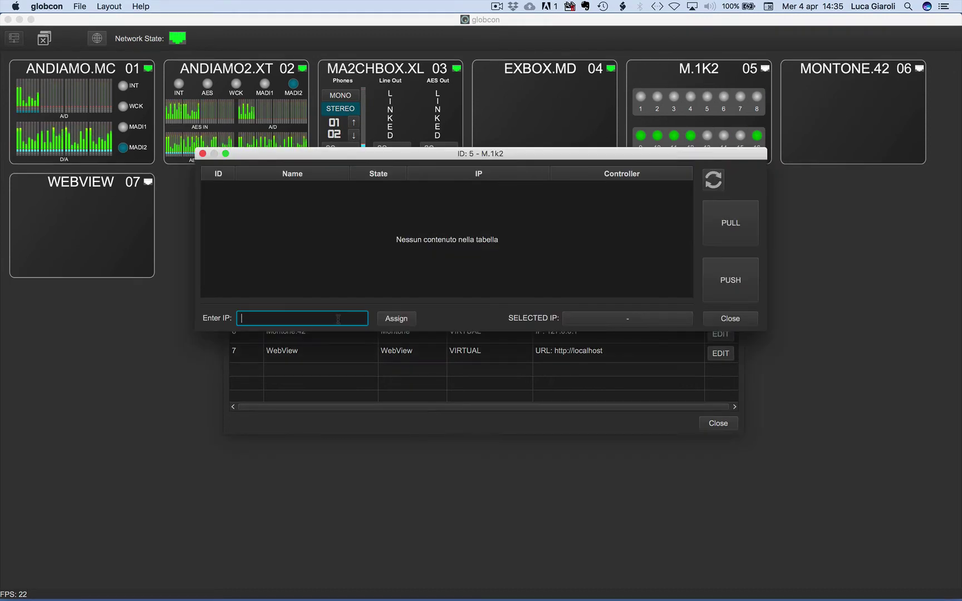
type("192.168.0.22")
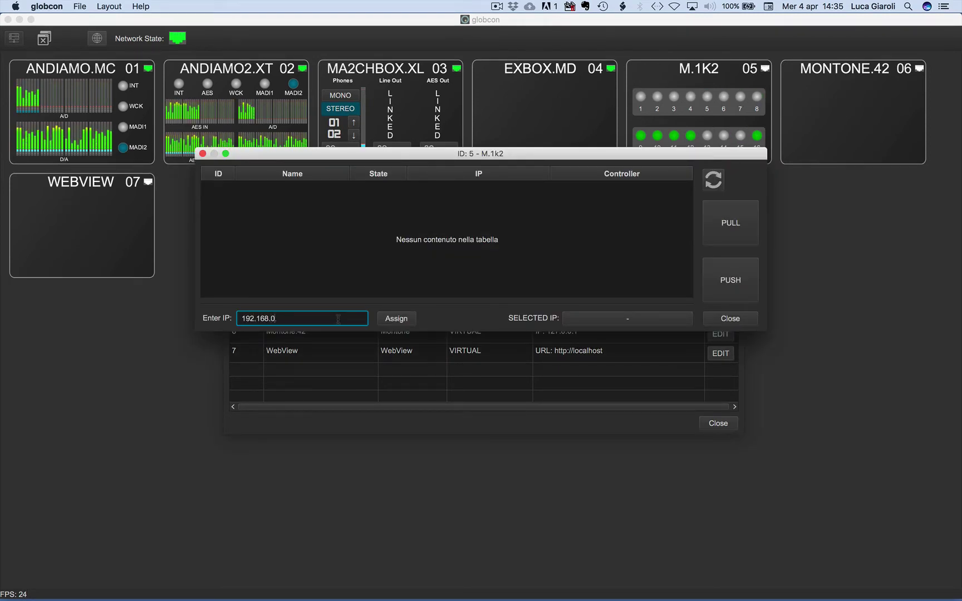
left_click(394, 323)
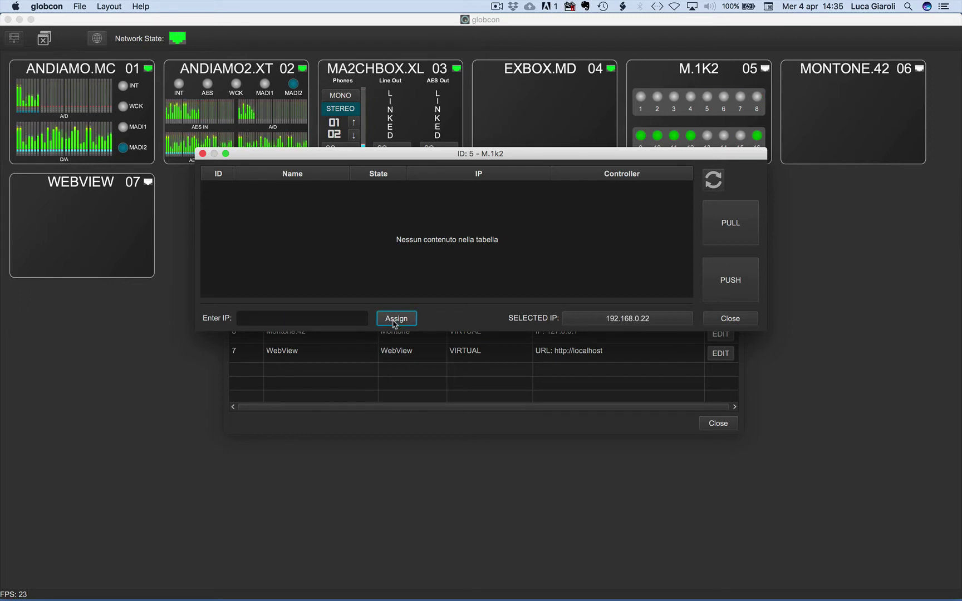
left_click(728, 238)
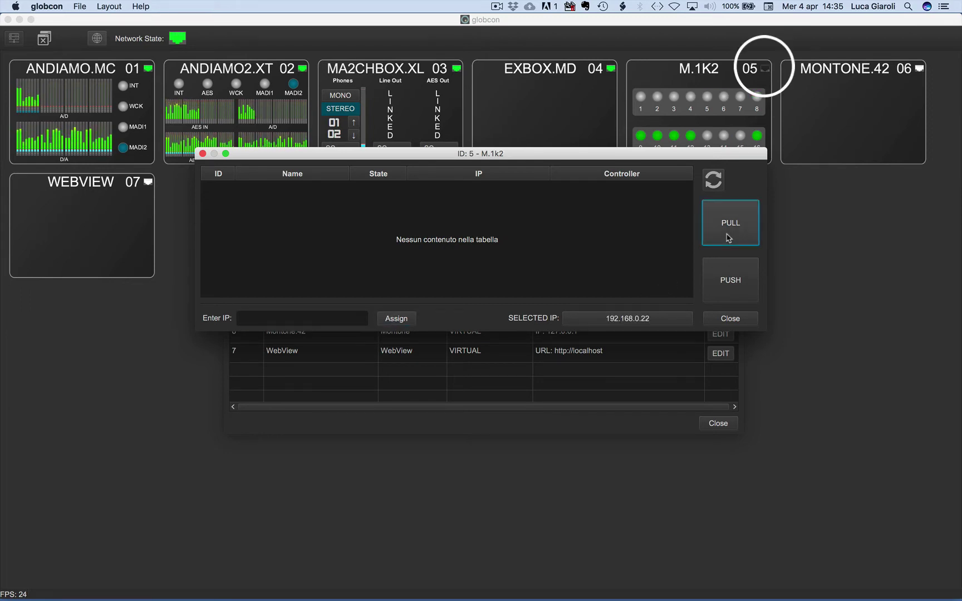
- Copy the address of the RAVENNA advanced page from Safari and assign it as the WebView device's URL, closing the device overview
left_click(722, 353)
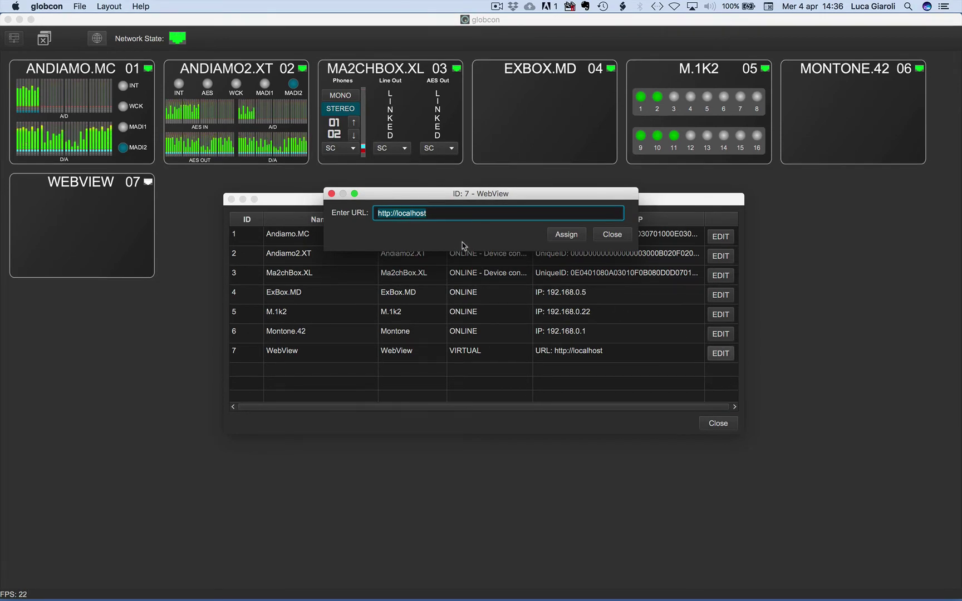
left_click(139, 564)
left_click(441, 24)
key("super+c")
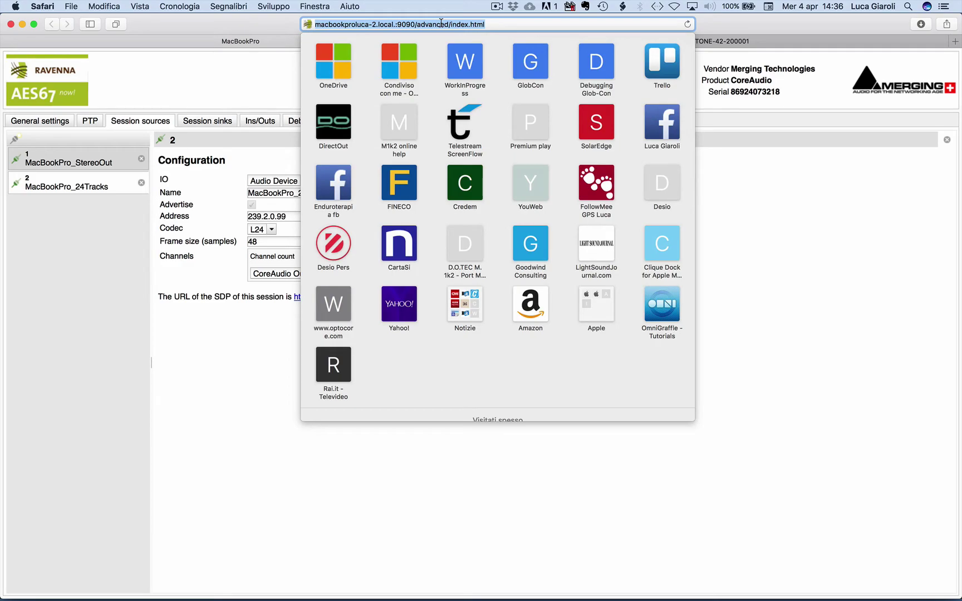
key("super+Tab")
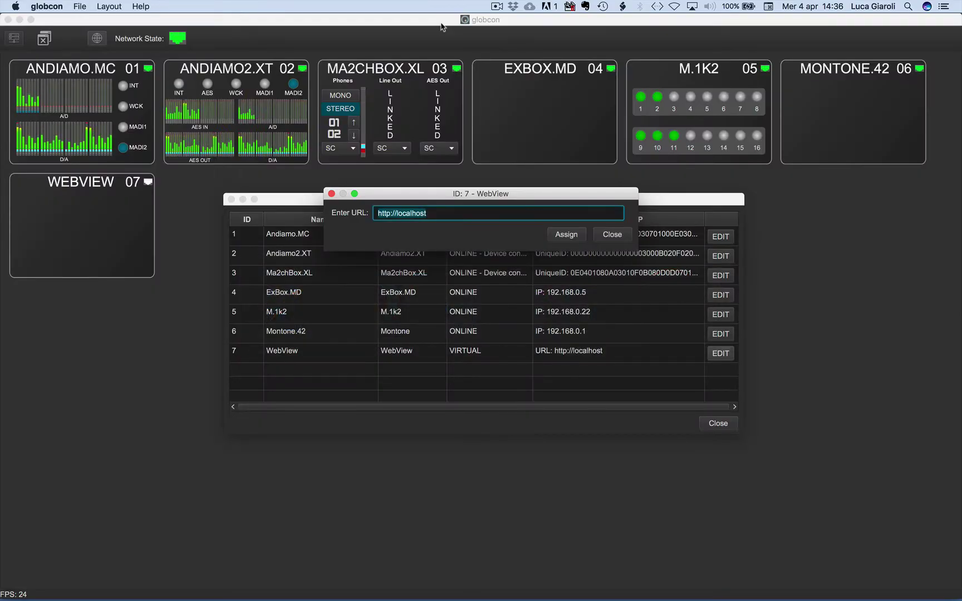
key("super+v")
left_click(578, 240)
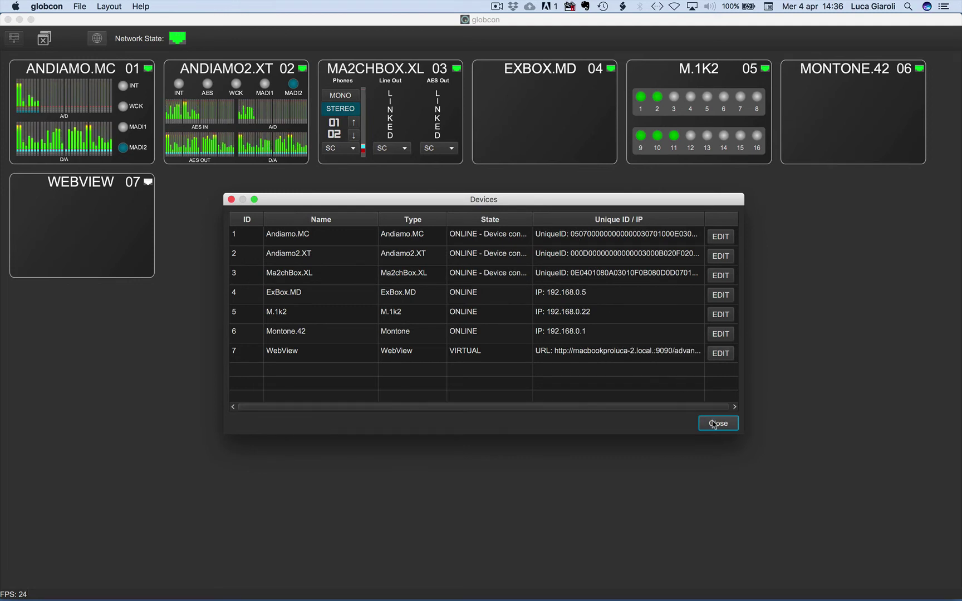
left_click(715, 424)
- View the embedded browser pages of ExBox.MD and Montone.42, closing each one
double_click(543, 69)
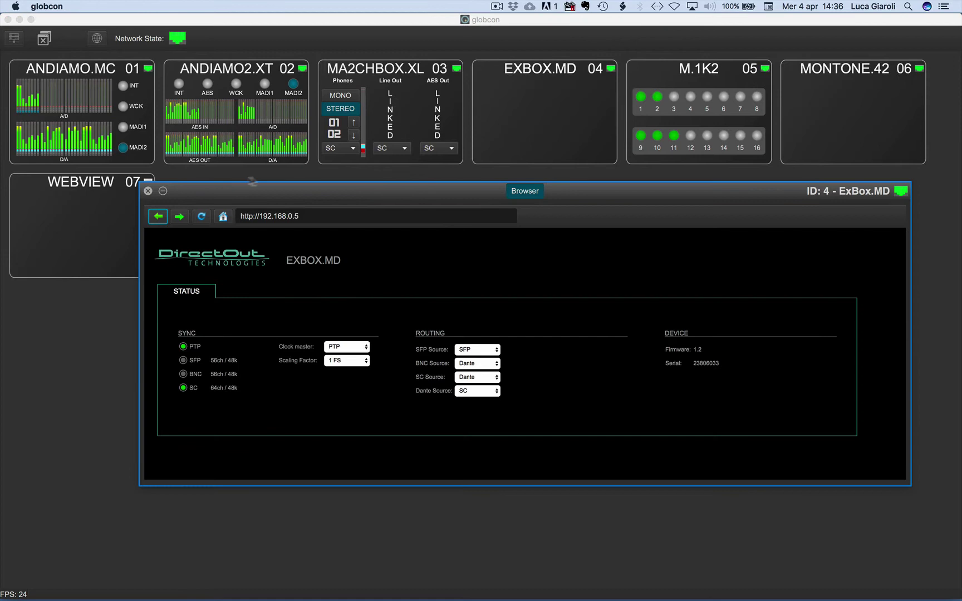
left_click(148, 191)
double_click(854, 73)
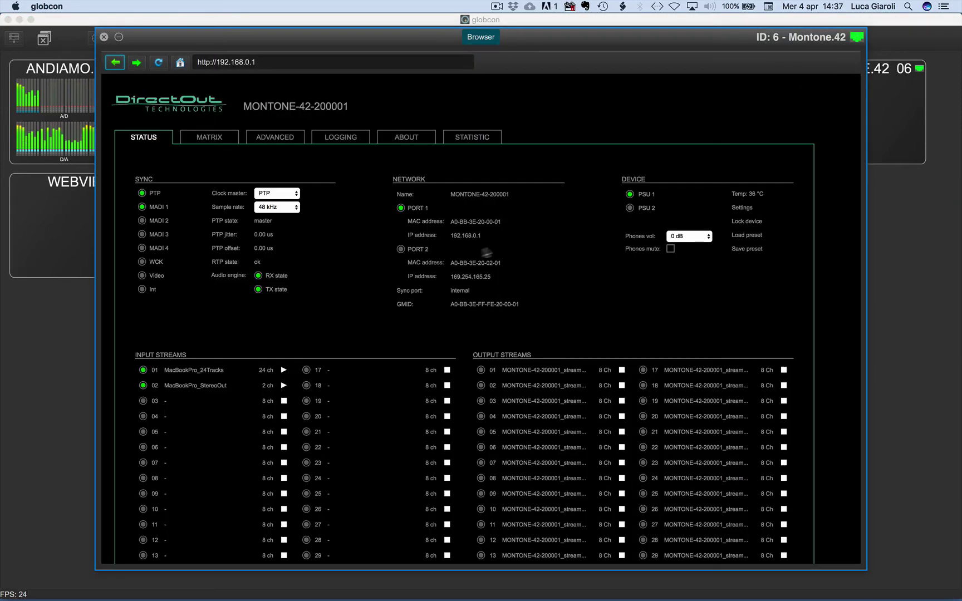
left_click(104, 37)
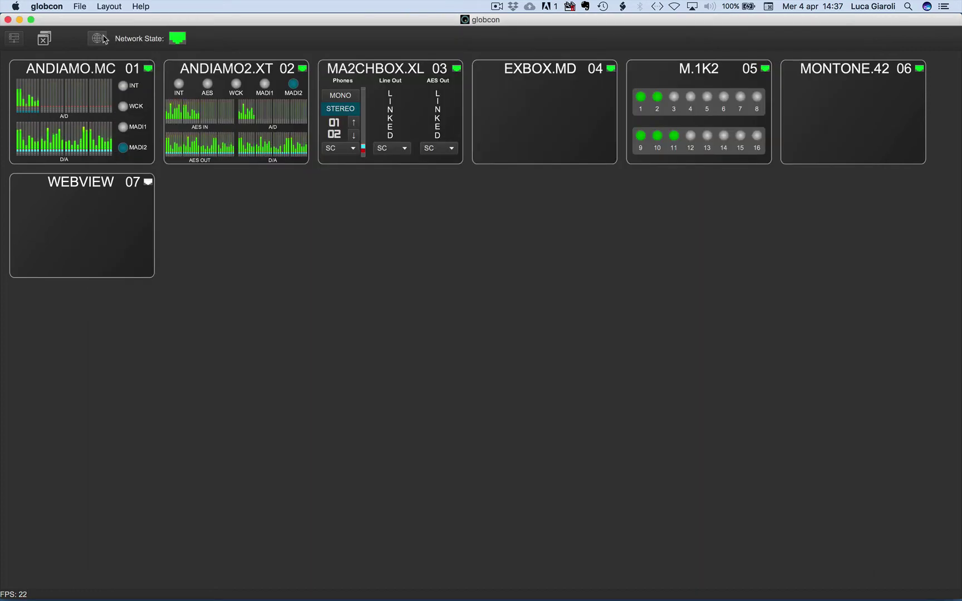
- Examine the configuration of the 24Tracks session source in the WebView device's RAVENNA page, then close it
double_click(78, 187)
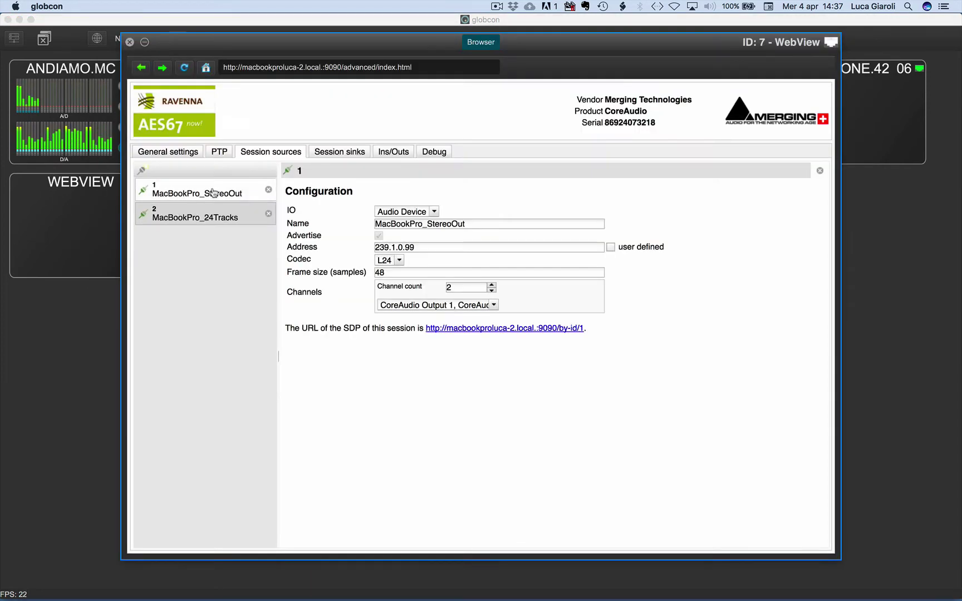
left_click(210, 216)
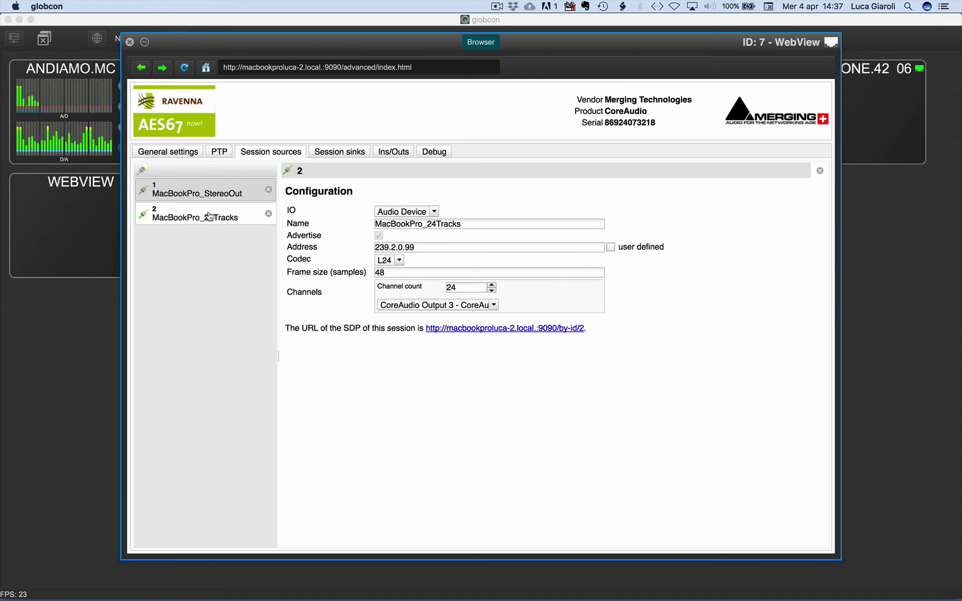
left_click(129, 42)
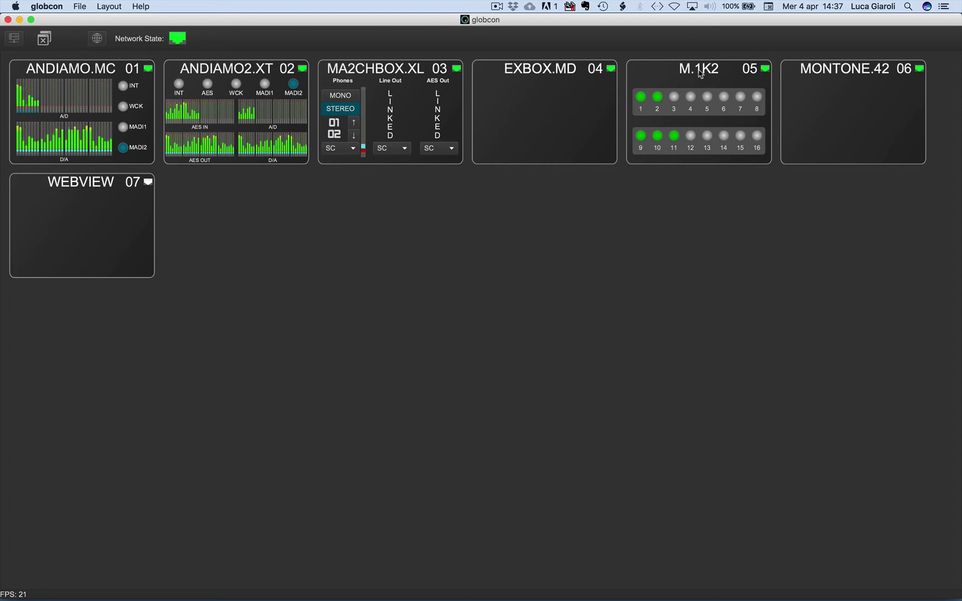
- Open the M.1k2 to view its port routing and matrix, and log in to its embedded browser page with the username and password
double_click(700, 74)
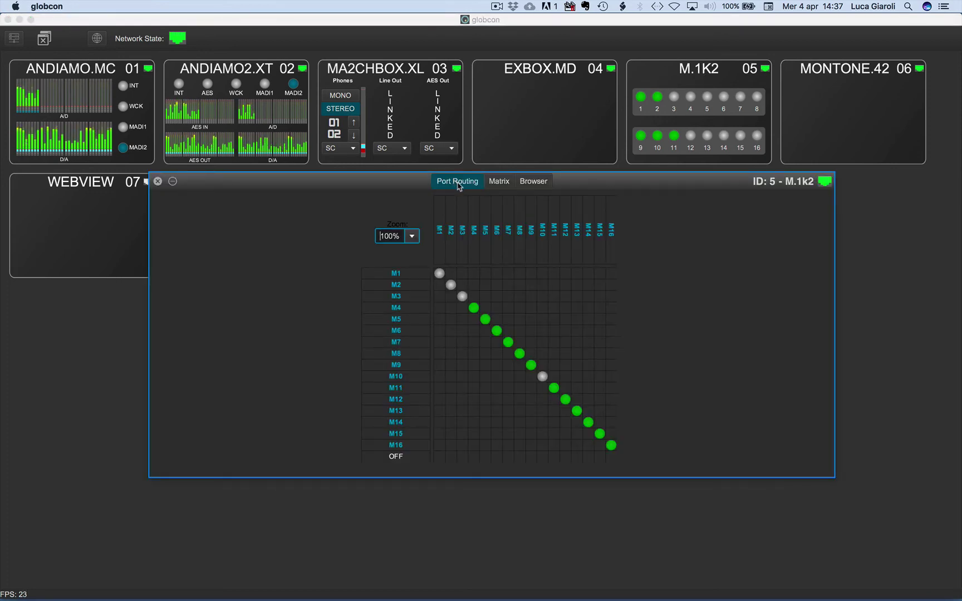
left_click(496, 183)
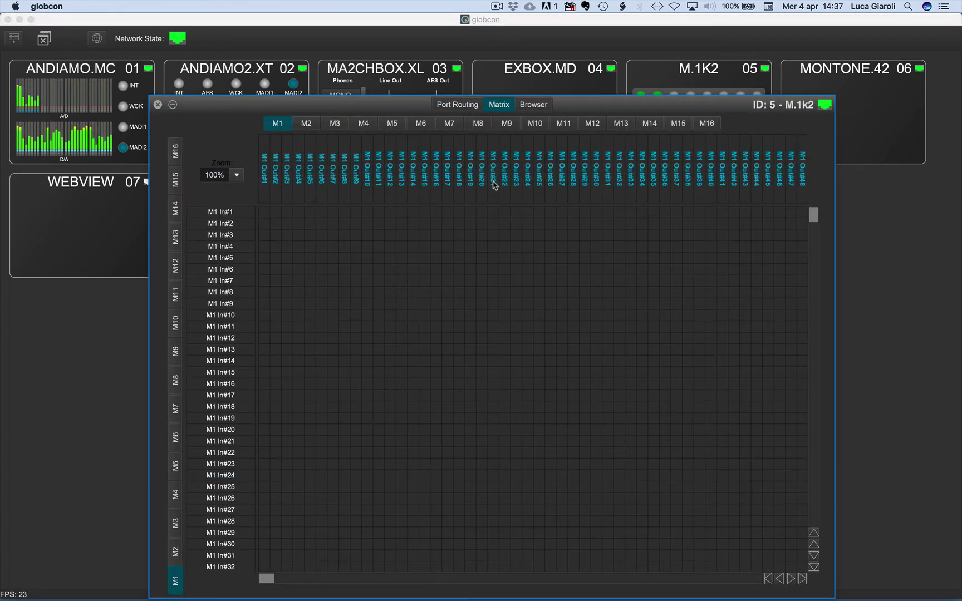
left_click(533, 104)
left_click(500, 297)
type("admin")
key("Tab")
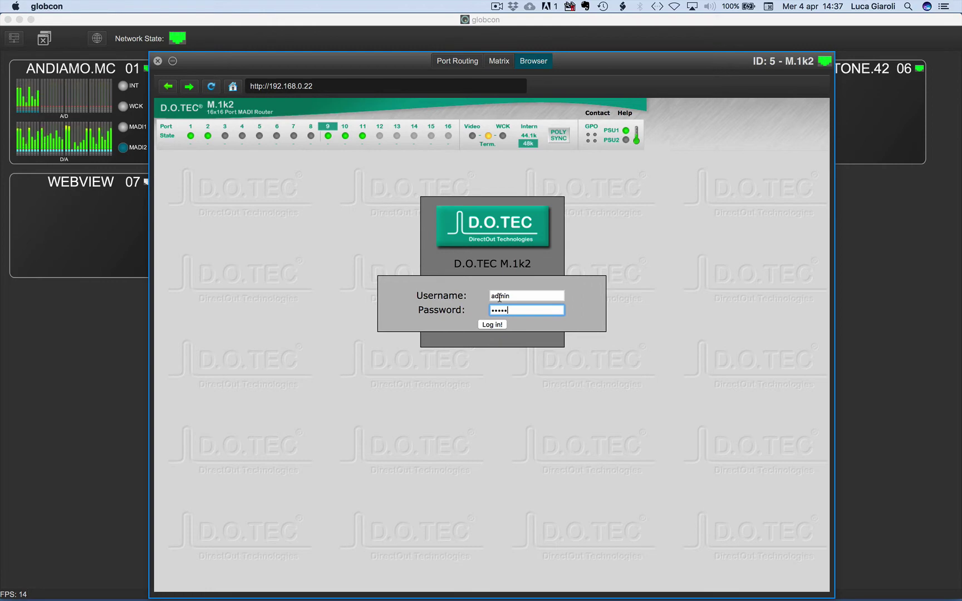
left_click(492, 324)
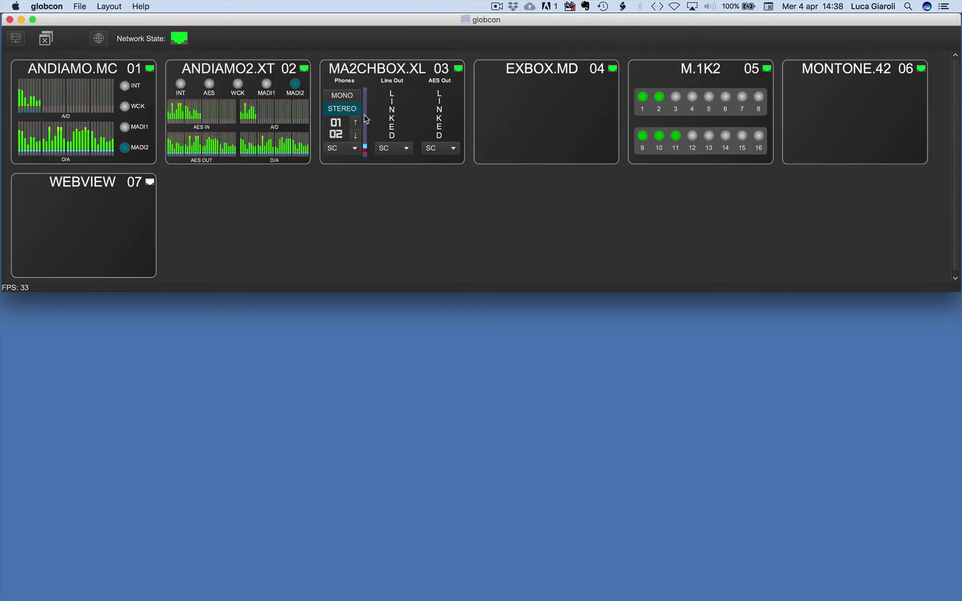
- Unmute the phones output on the MA2CHBOX.XL overview tile and raise its level to -18.0
left_click(366, 119)
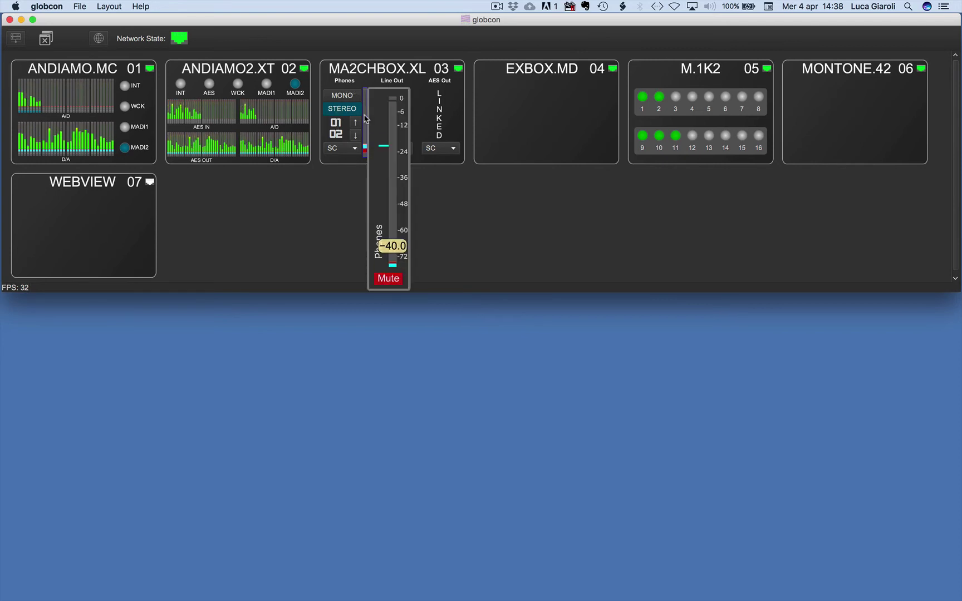
left_click(388, 278)
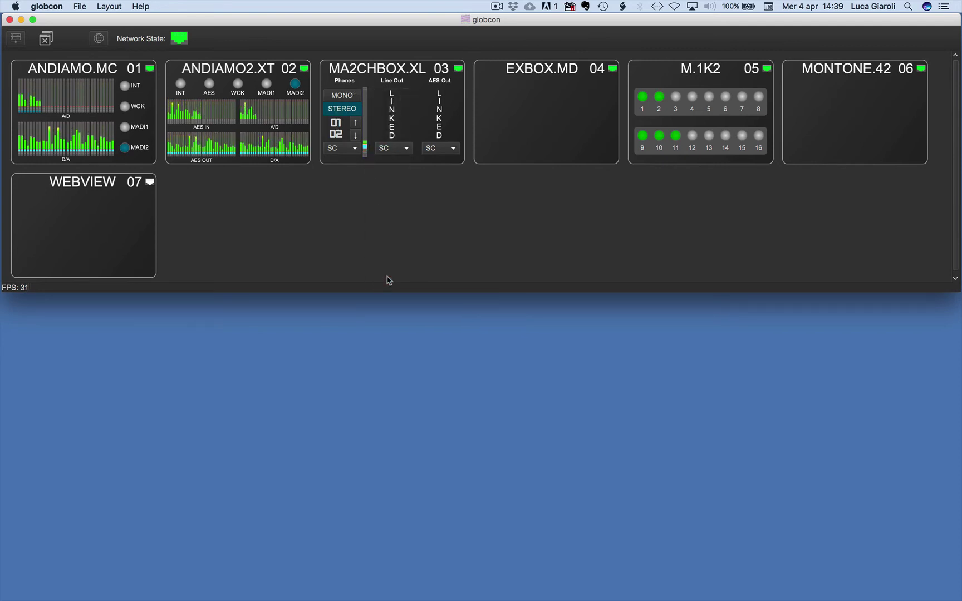
left_click(366, 126)
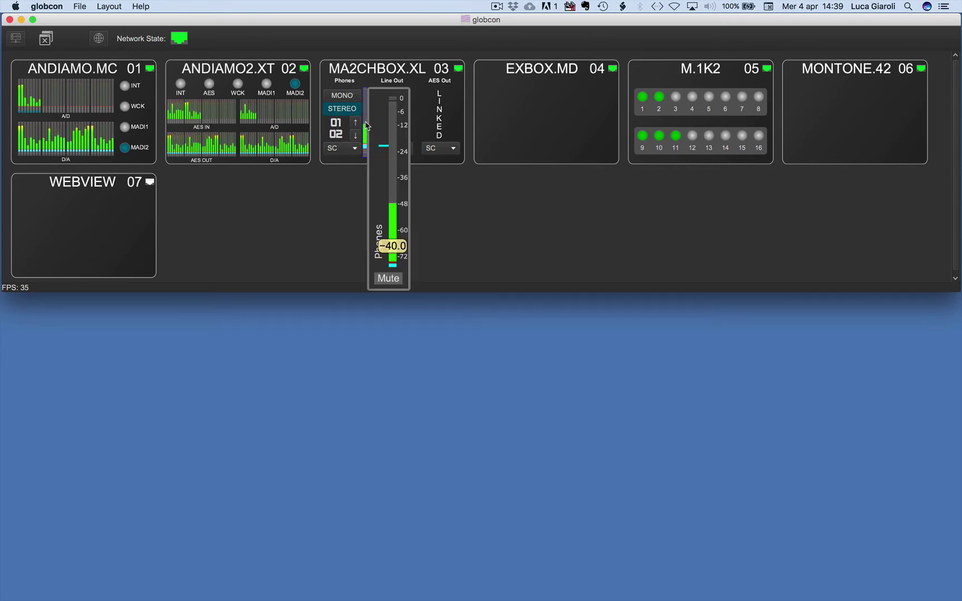
left_click_drag(388, 238, 389, 233)
- Lower the phones level to -40.0 and mute it in the Ma2chBox.XL device window, closing that window
double_click(376, 66)
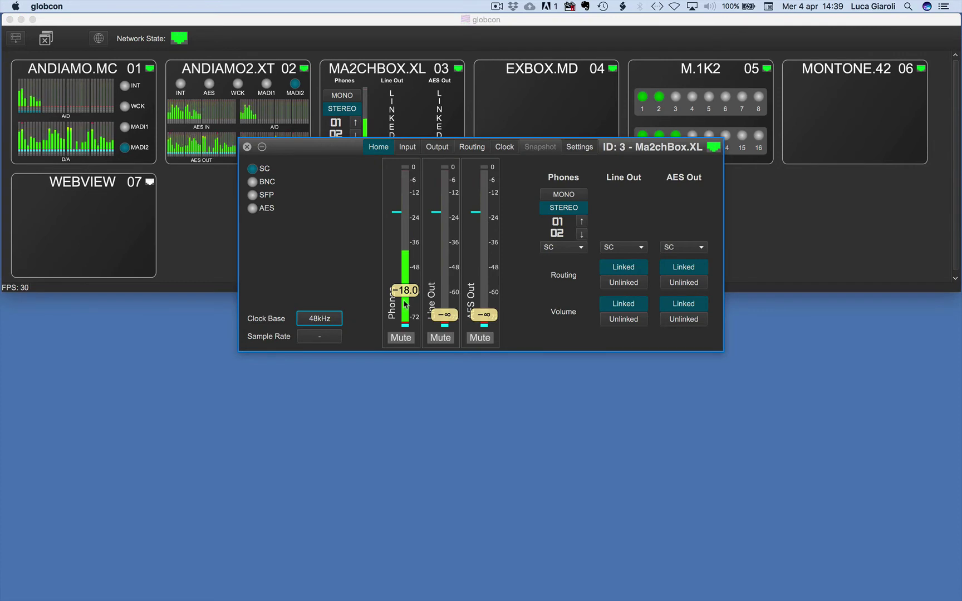
left_click_drag(406, 295, 405, 307)
left_click(402, 338)
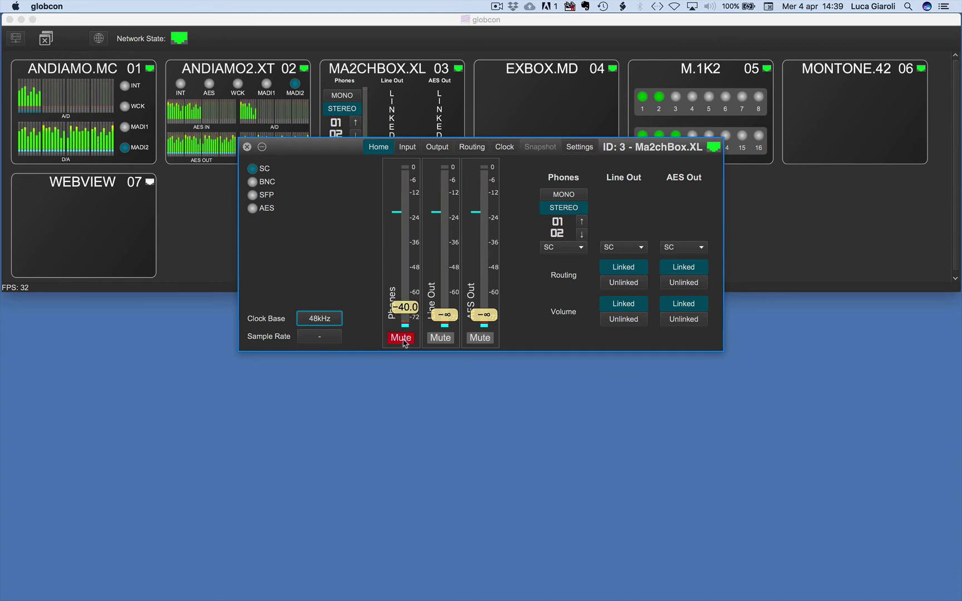
left_click(247, 147)
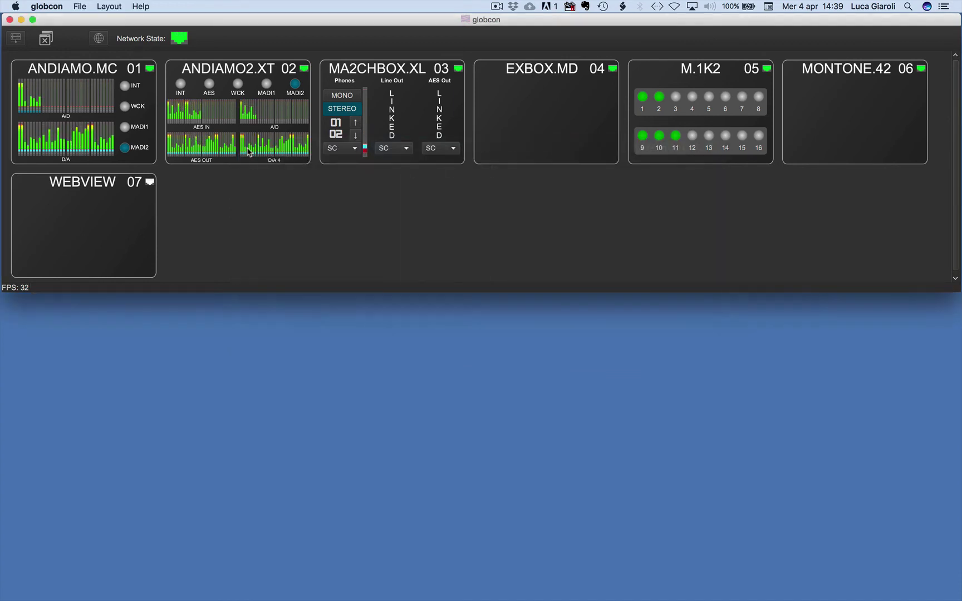
- Lower the fader of one D/A channel directly from the ANDIAMO.MC overview tile
left_click(49, 143)
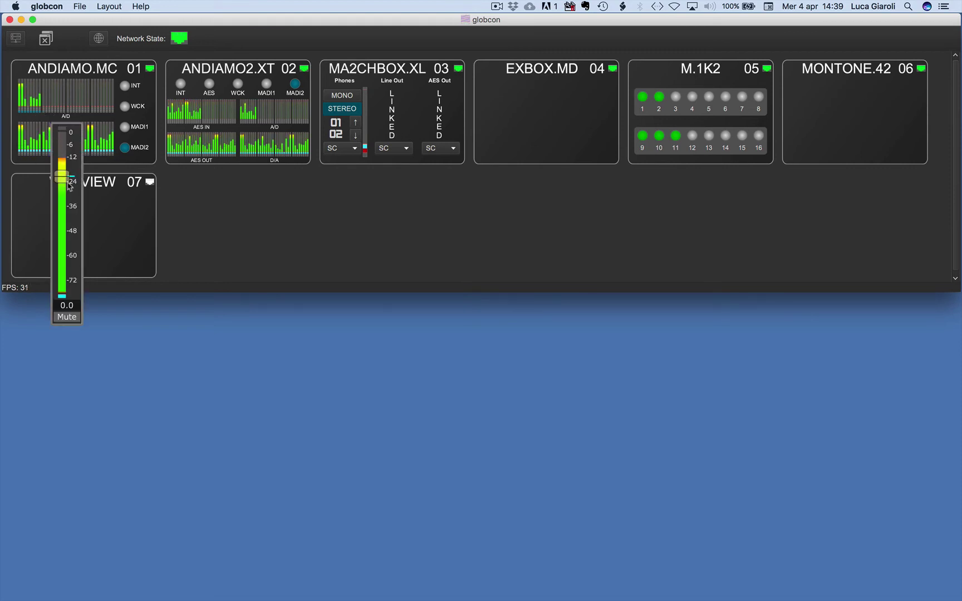
left_click_drag(62, 180, 60, 247)
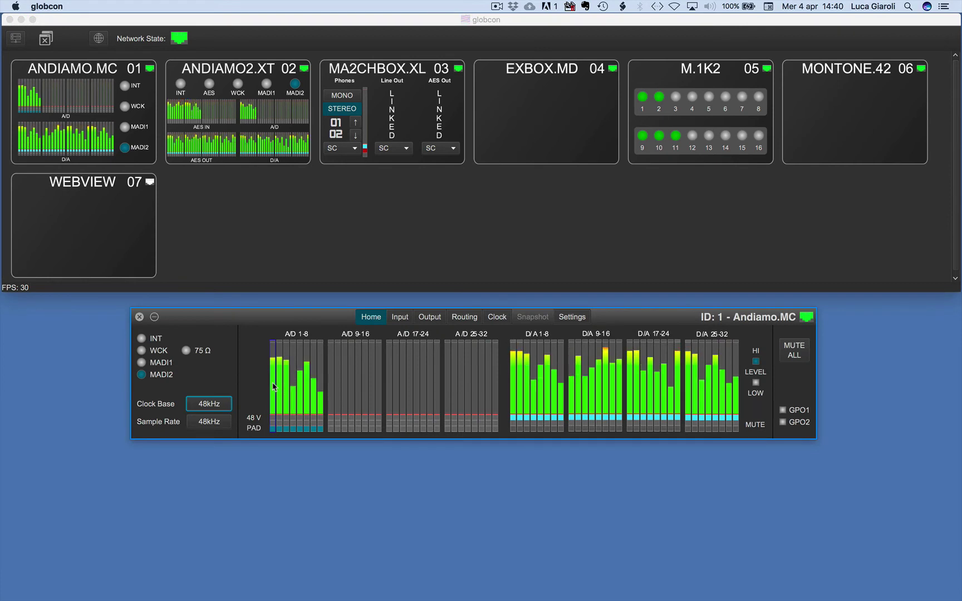
- In the Andiamo.MC Home view, enable 48 V on A/D channel 1 and turn off the PAD on A/D channel 2
left_click(273, 387)
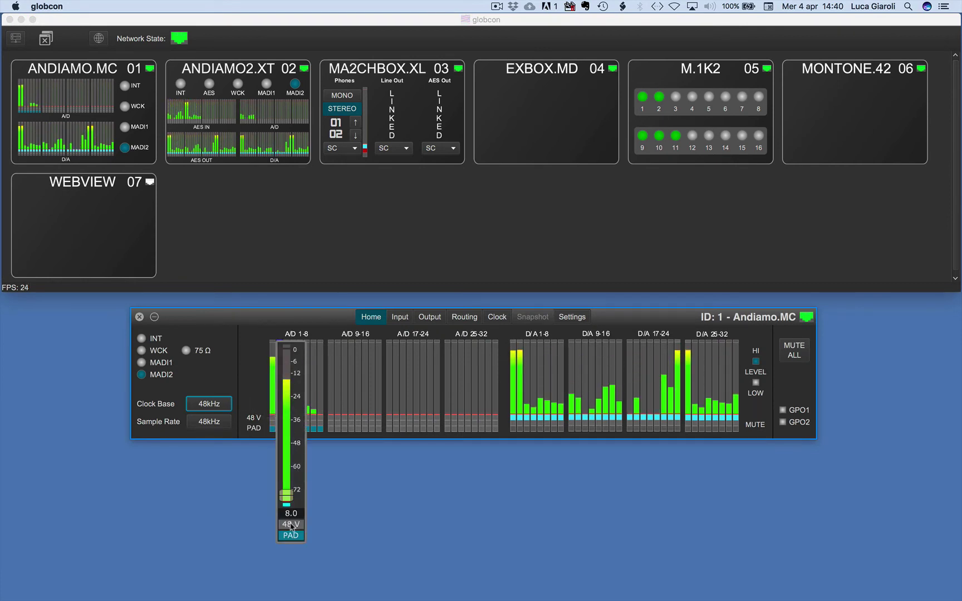
left_click(291, 526)
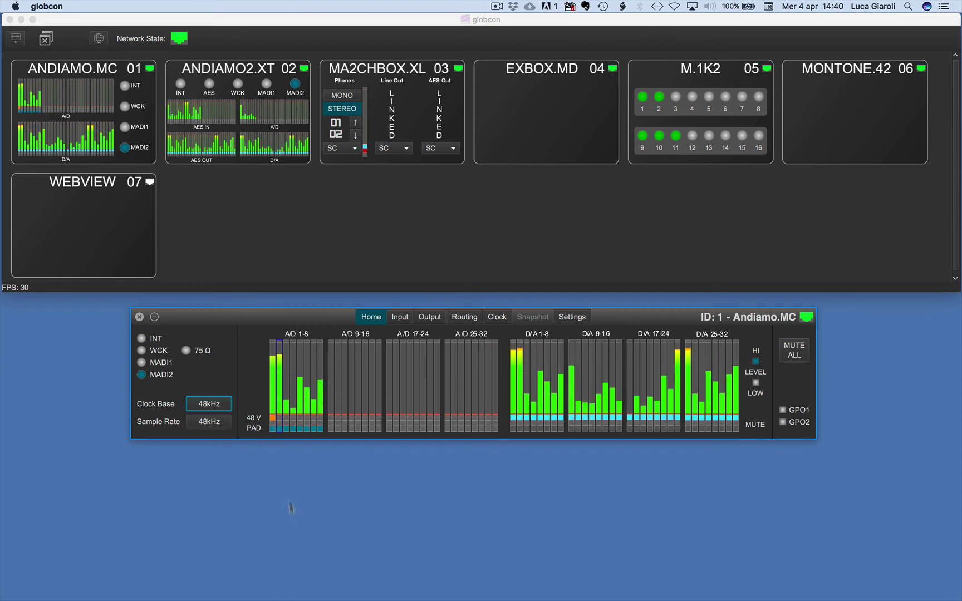
left_click(275, 412)
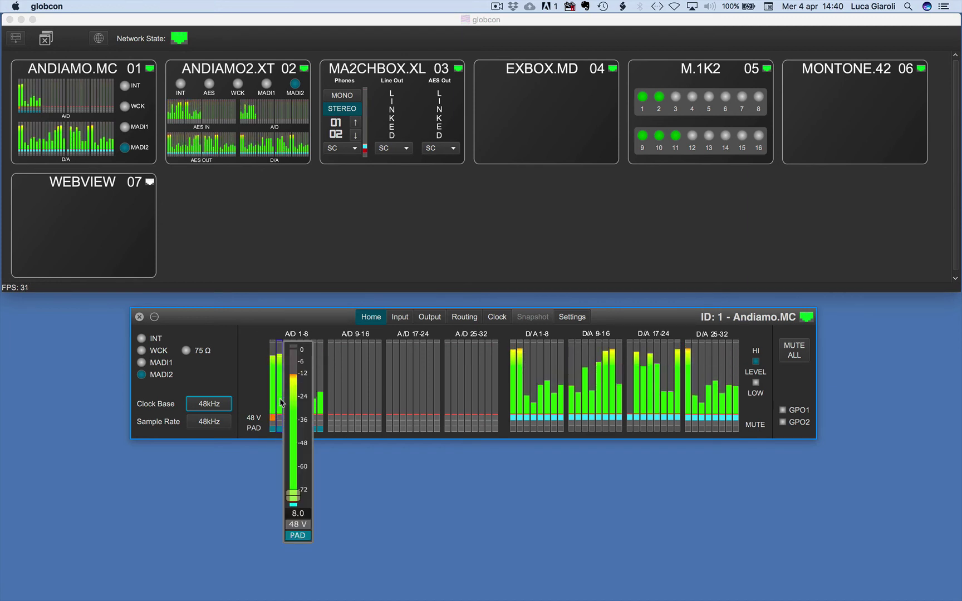
- Select analog inputs 2, 4, 6 and 7 of the Andiamo.MC together and raise their gain to 40.0
left_click(399, 317)
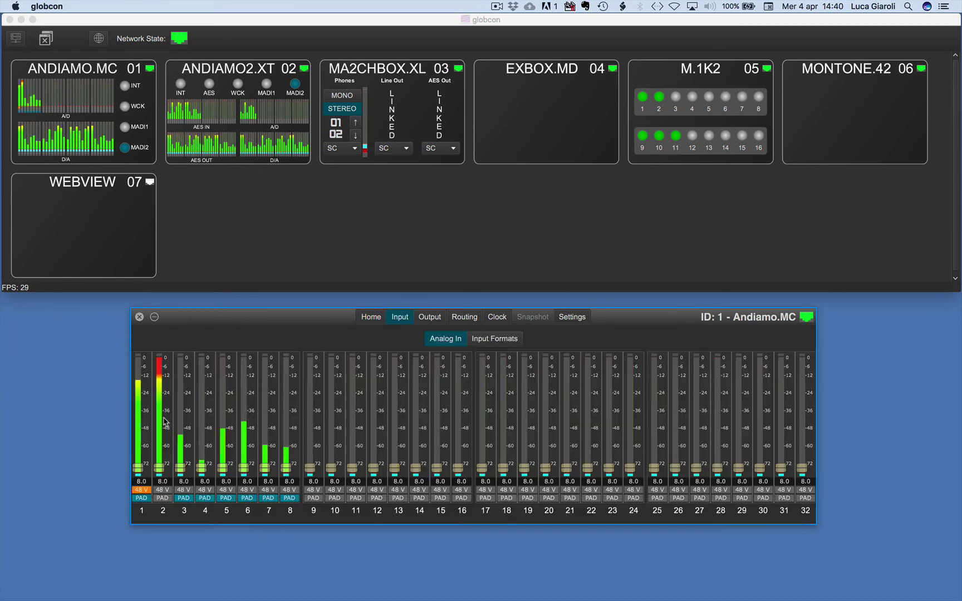
left_click(164, 422)
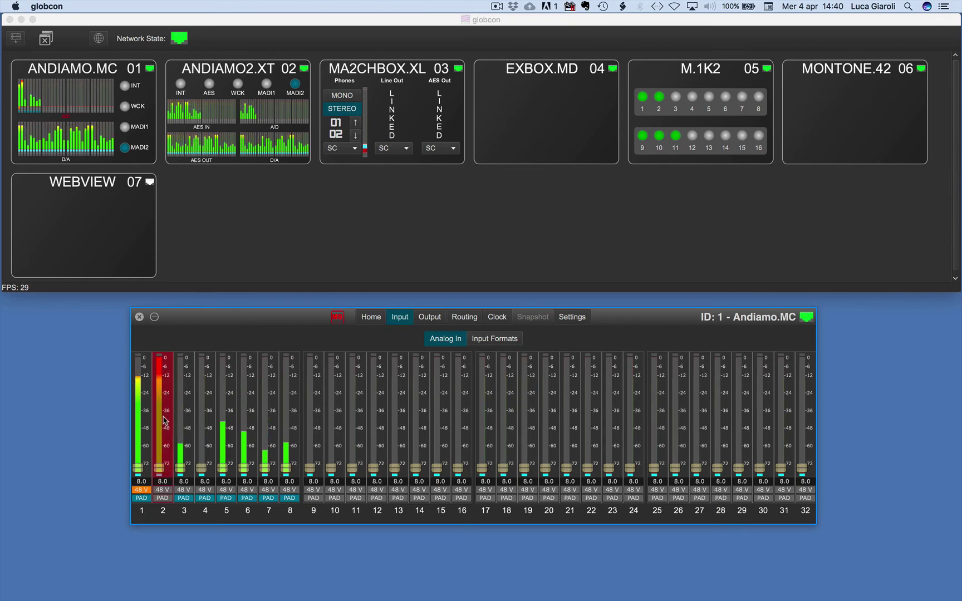
left_click(205, 414)
left_click(242, 415)
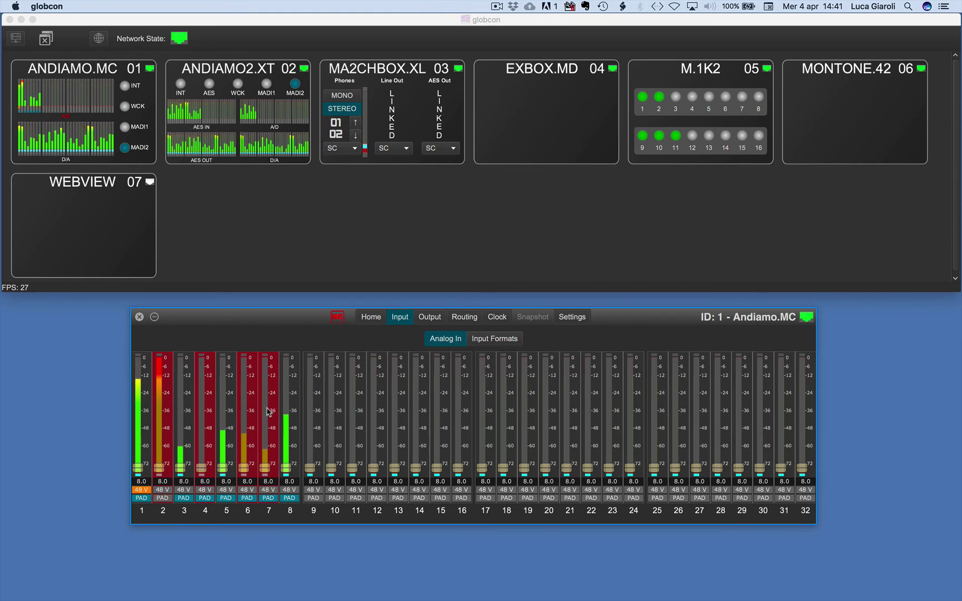
left_click(267, 428)
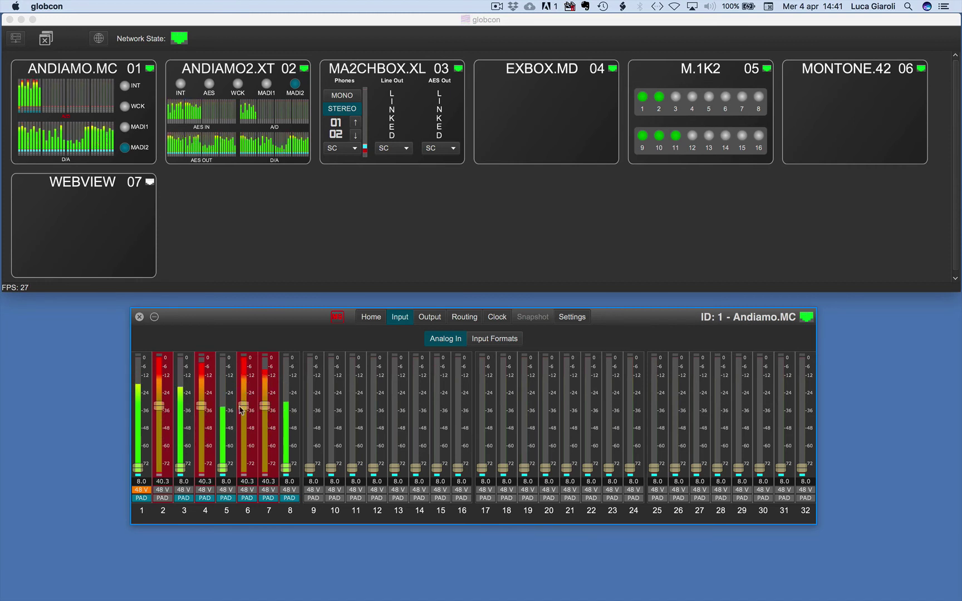
- Select analog inputs 6 to 14, raise their gains together to 52.0 on 6-7 and 20.0 on 8-14, and clear the selection
left_click(241, 411)
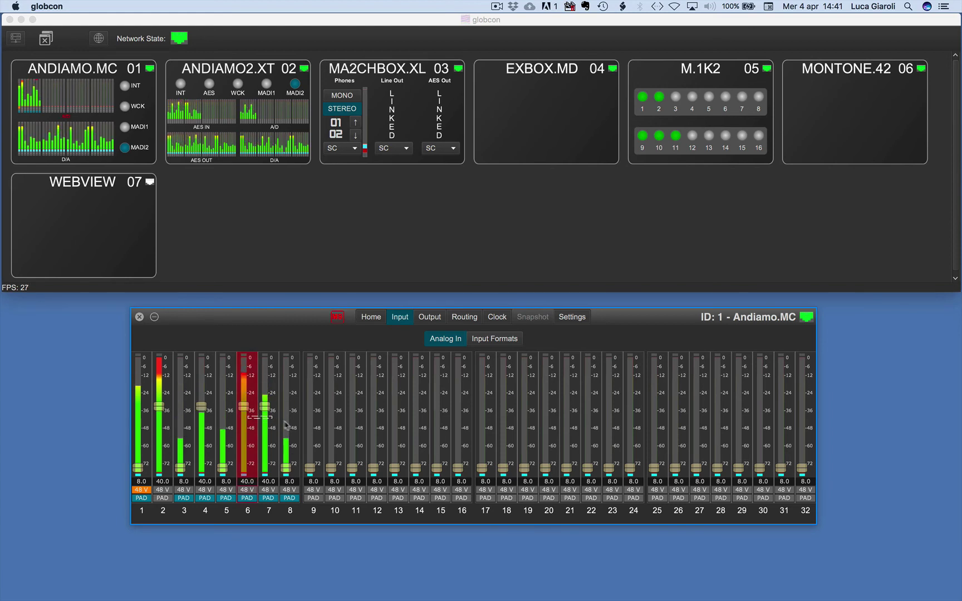
left_click_drag(286, 426, 378, 437)
left_click_drag(413, 430, 422, 429)
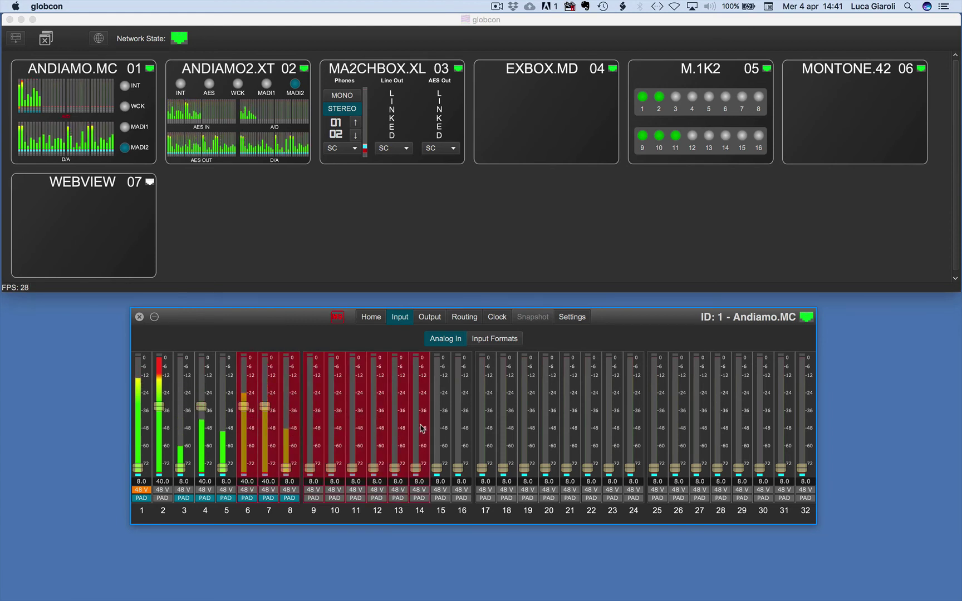
scroll(422, 429, "up", 5)
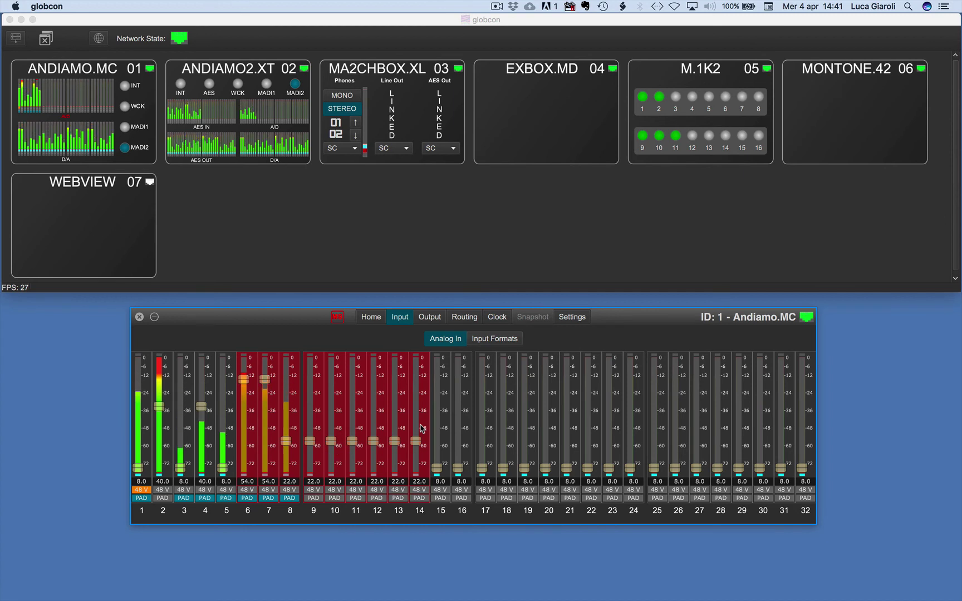
scroll(421, 429, "down", 2)
scroll(421, 429, "up", 2)
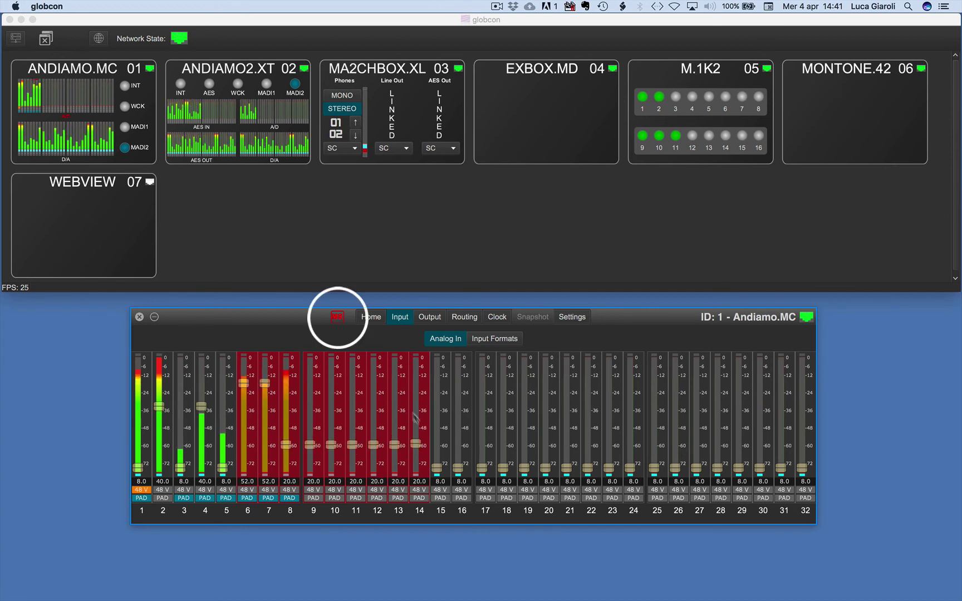
left_click(337, 318)
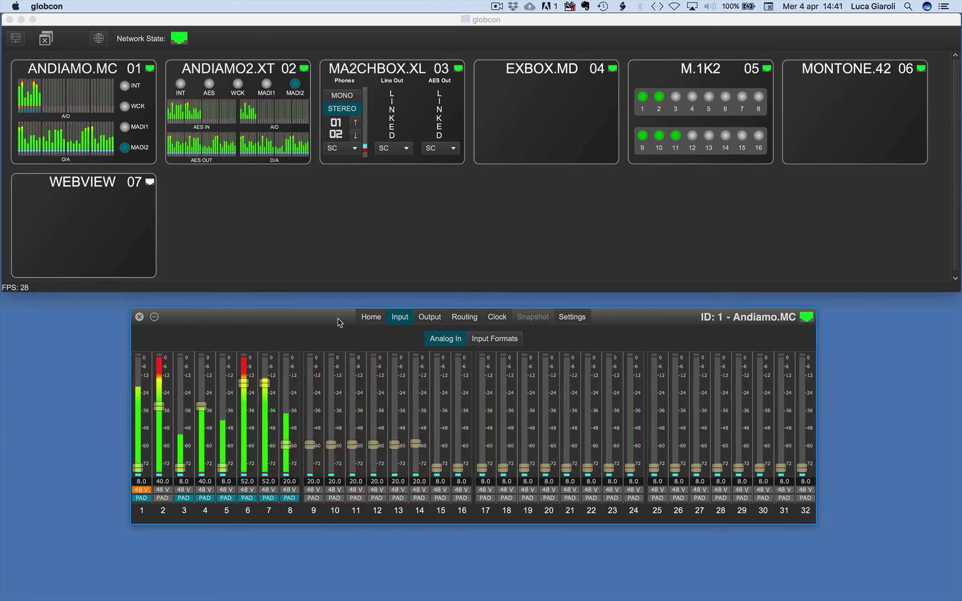
- Patch Analog In#1 to #19 diagonally to MADI1 Out#1 to #19 in the Andiamo.MC routing matrix
left_click(370, 318)
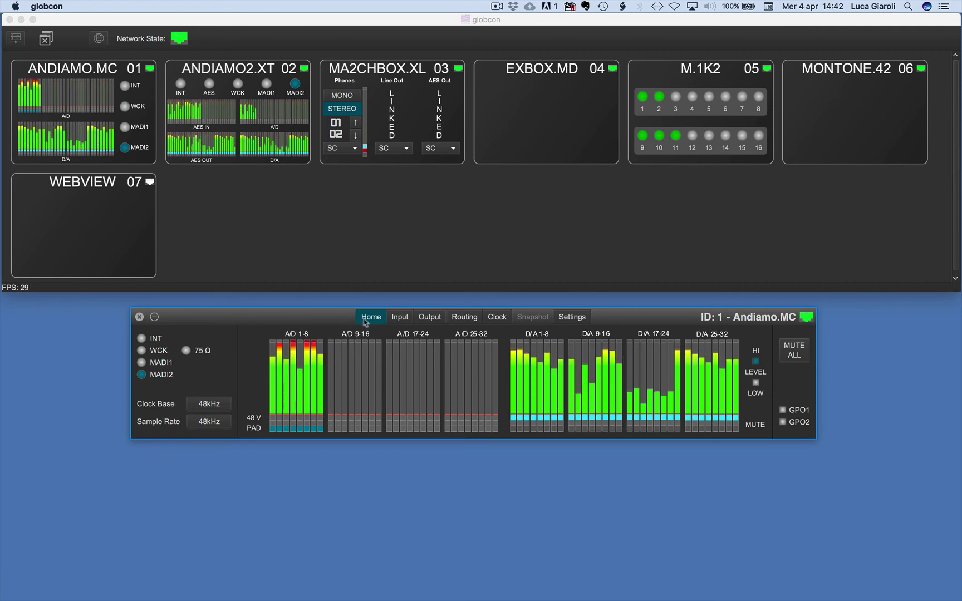
left_click(465, 319)
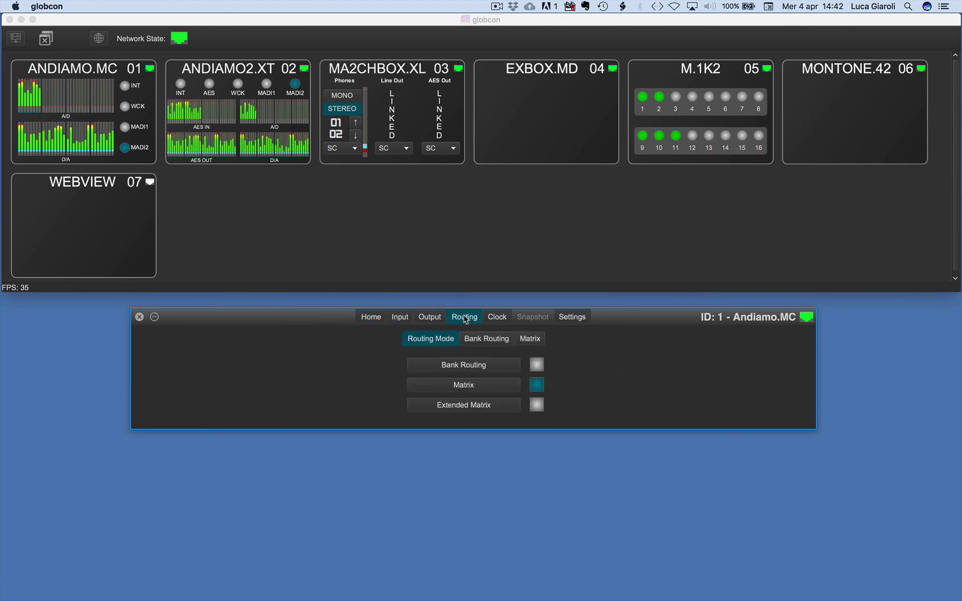
left_click(529, 341)
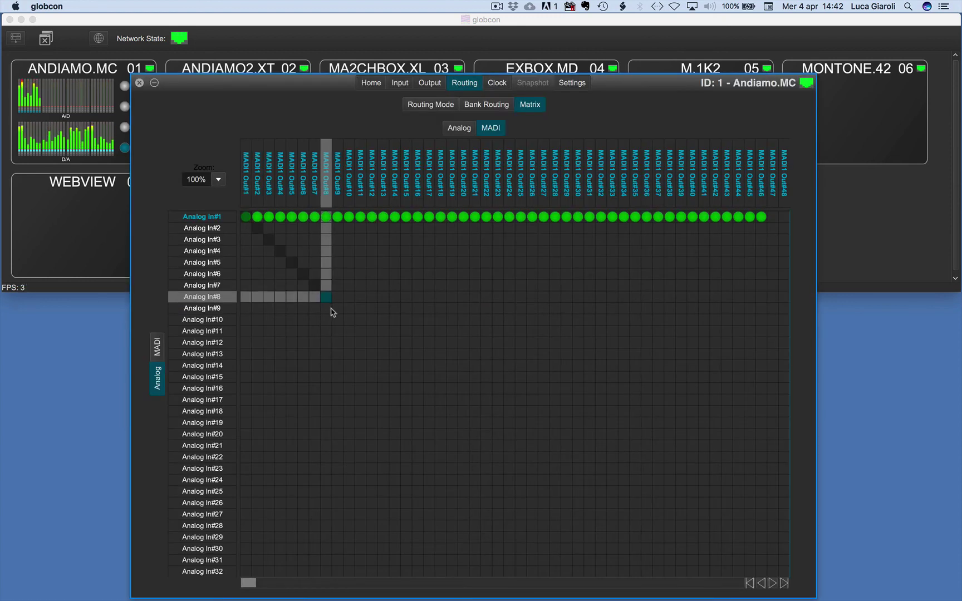
left_click(450, 429)
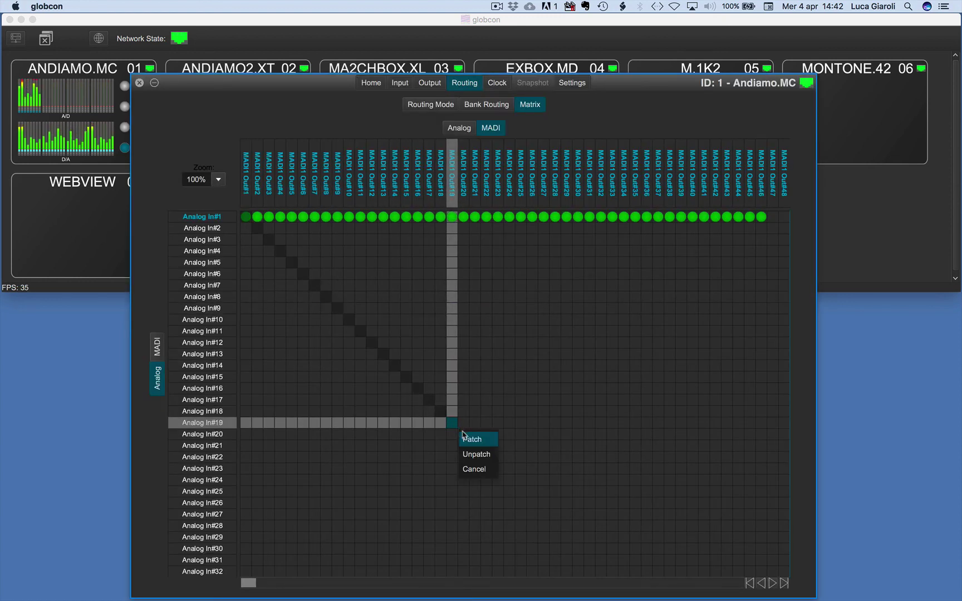
left_click(468, 439)
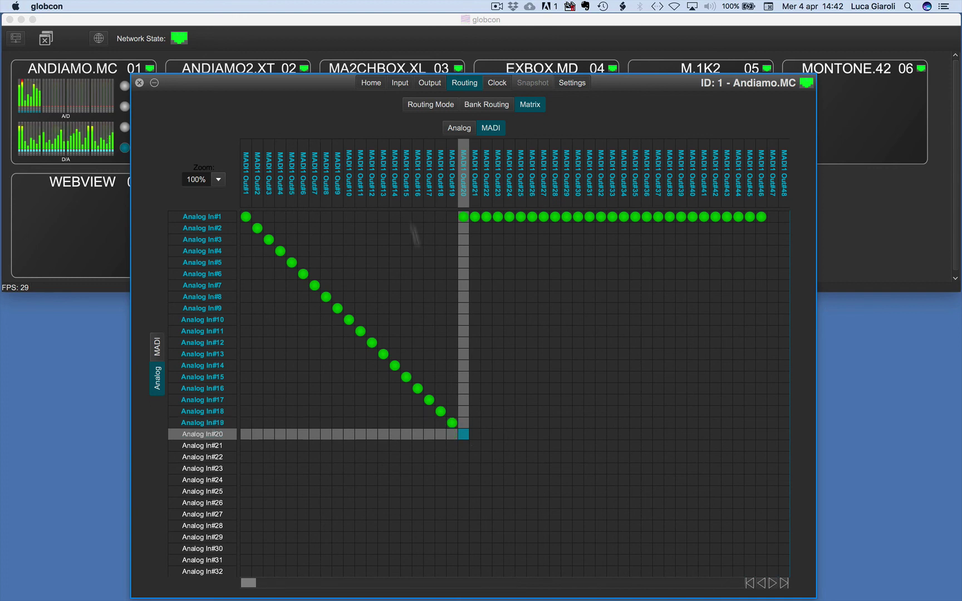
- Return the Andiamo.MC window to its Home view and close all open device windows
left_click(373, 88)
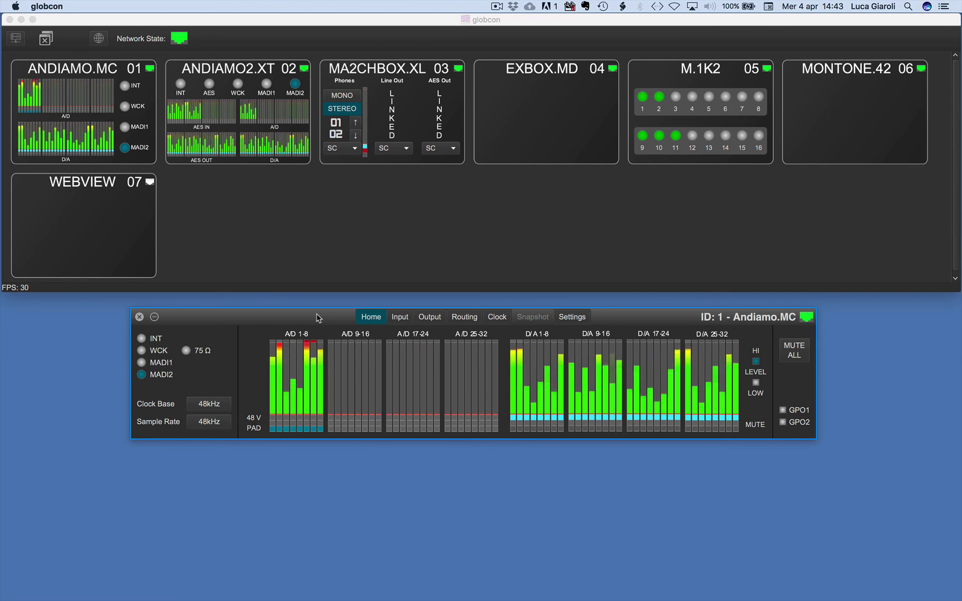
left_click(46, 38)
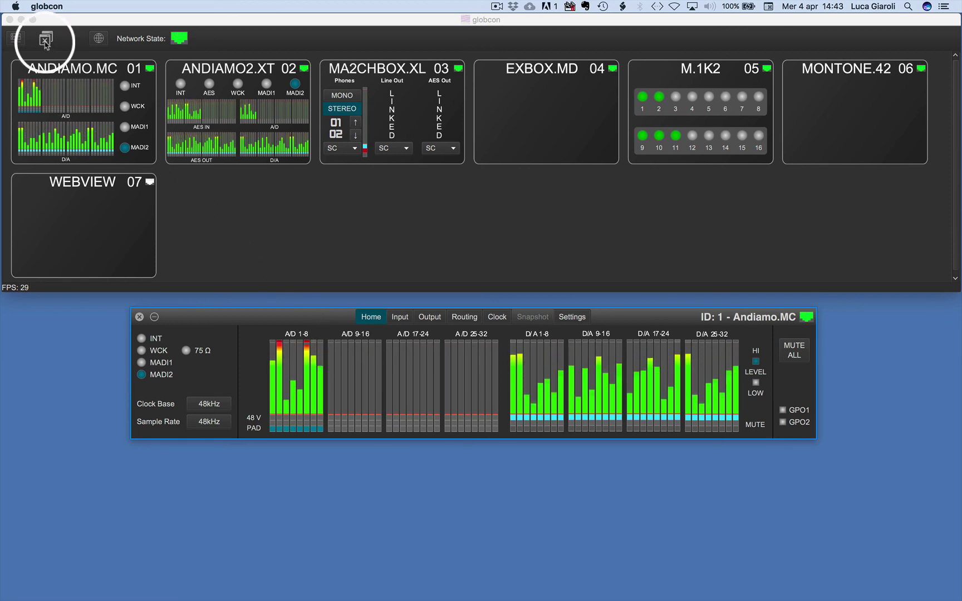